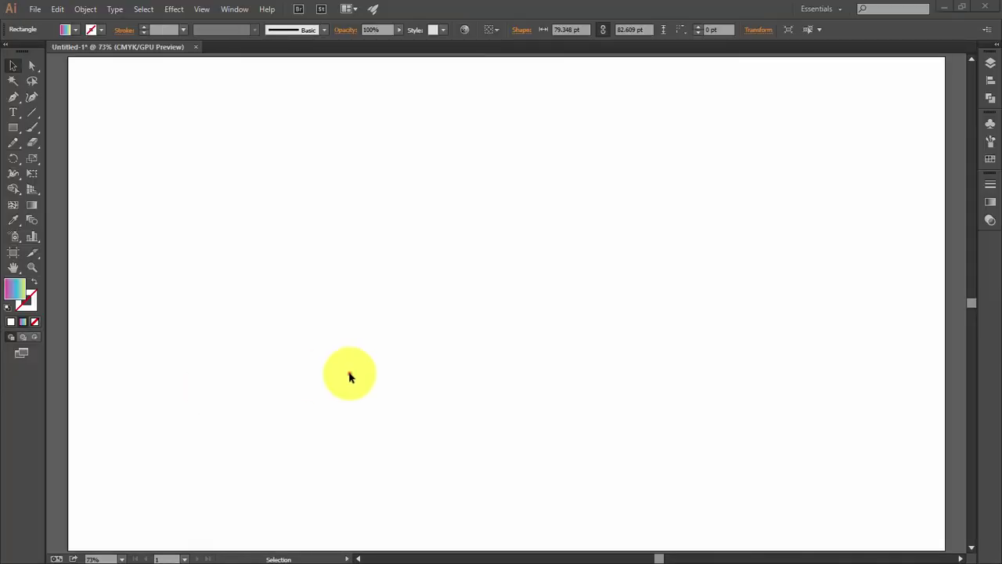
- Show the rulers with Ctrl+R and place two horizontal guides marking the letter's top and bottom
{"action": "left_click", "coordinate": [350, 375]}
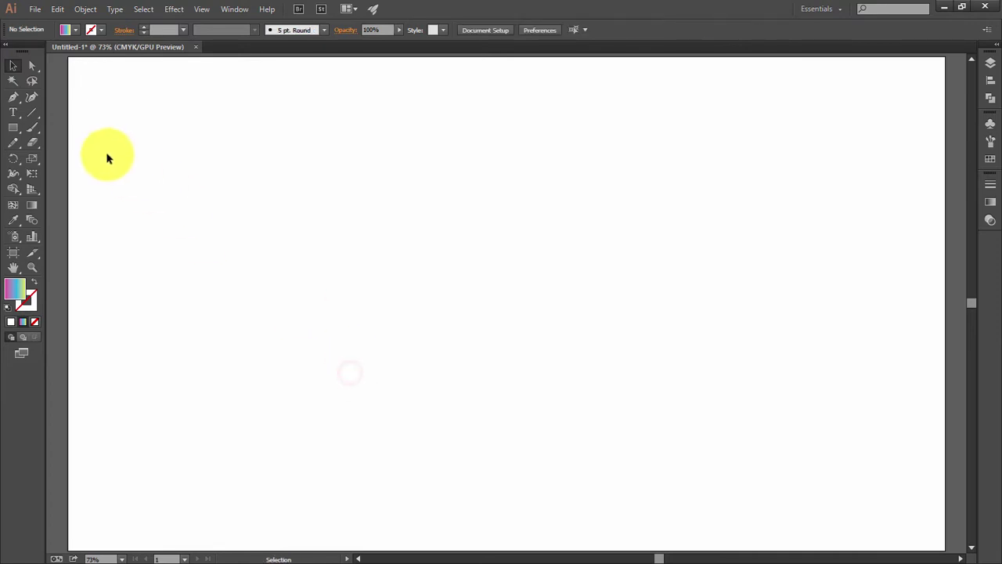
{"action": "key", "text": "ctrl+r"}
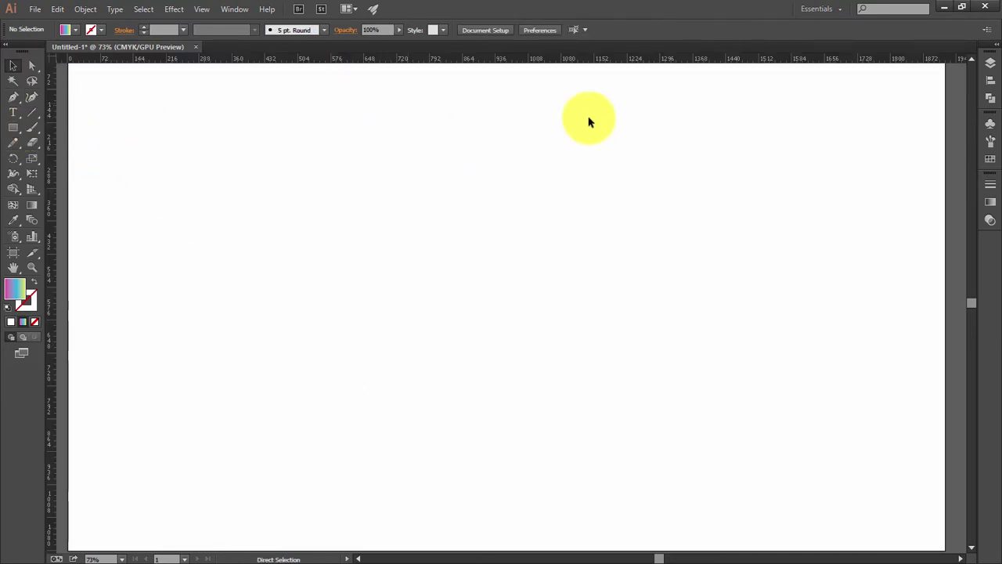
{"action": "left_click_drag", "start_coordinate": [501, 61], "coordinate": [470, 419]}
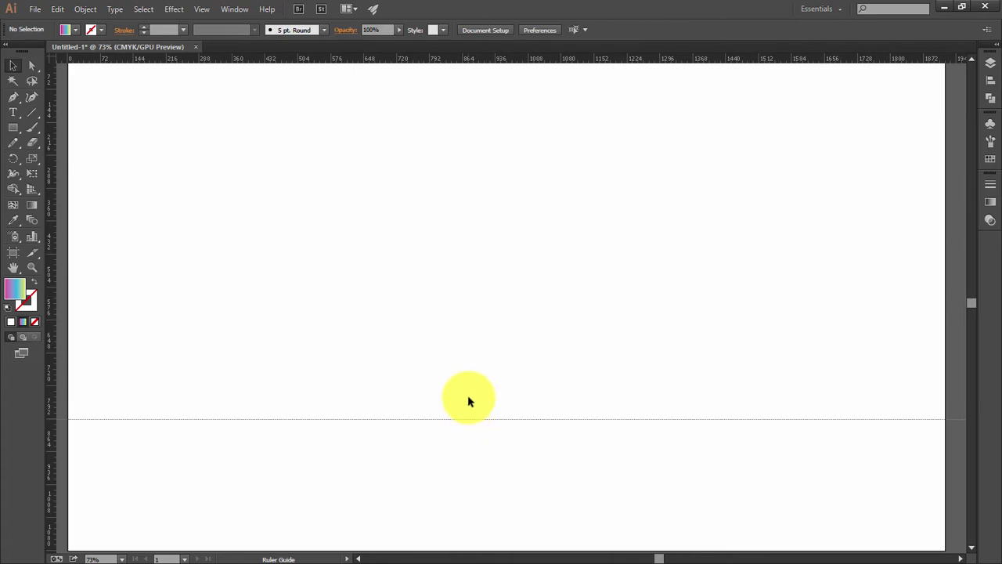
{"action": "left_click_drag", "start_coordinate": [478, 60], "coordinate": [477, 222]}
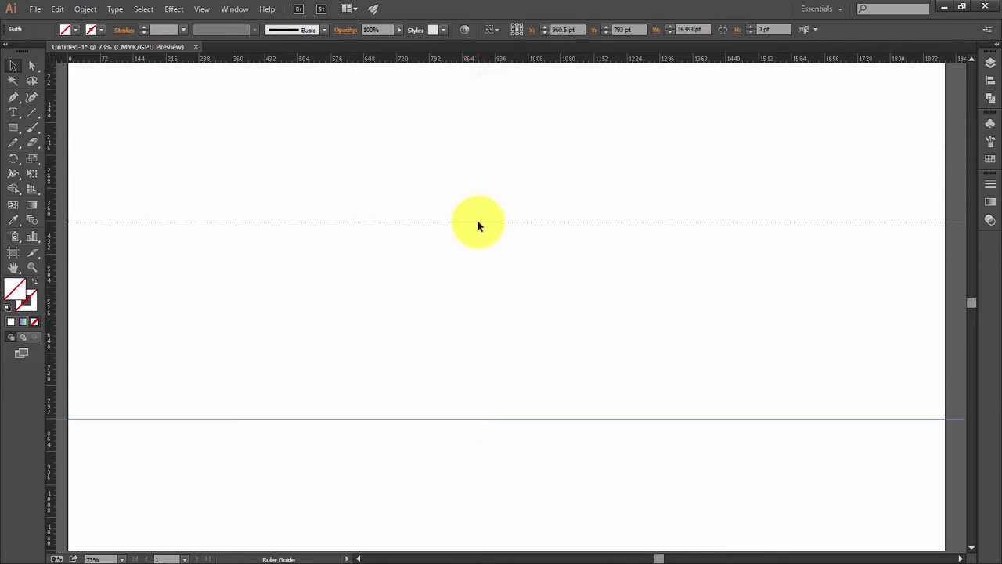
- Draw a 106.849 × 431.507 pt rectangle between the guides with no fill and a black 2 pt stroke
{"action": "left_click", "coordinate": [13, 129]}
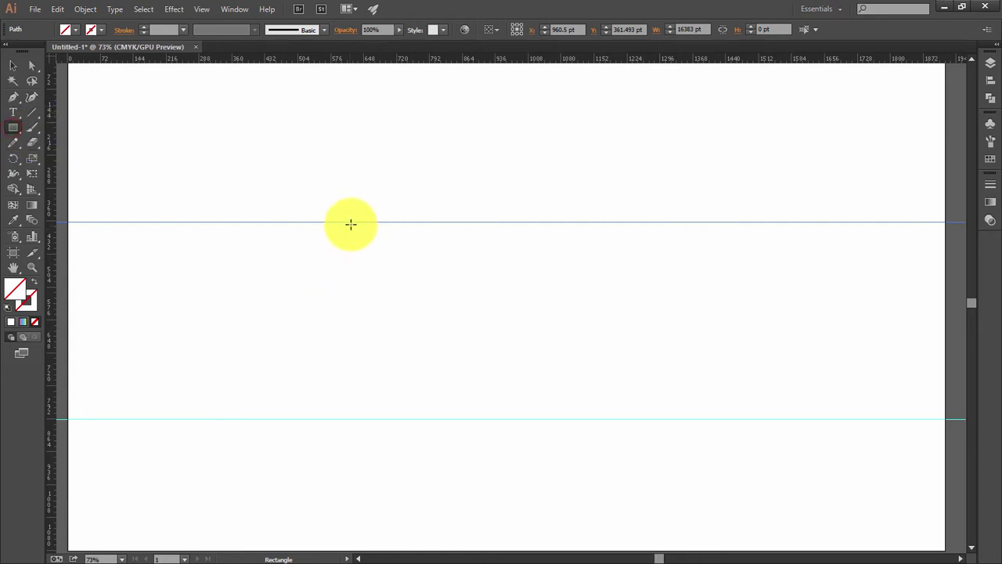
{"action": "mouse_move", "coordinate": [350, 238]}
{"action": "left_mouse_down"}
{"action": "mouse_move", "coordinate": [386, 420]}
{"action": "mouse_move", "coordinate": [399, 419]}
{"action": "left_mouse_up"}
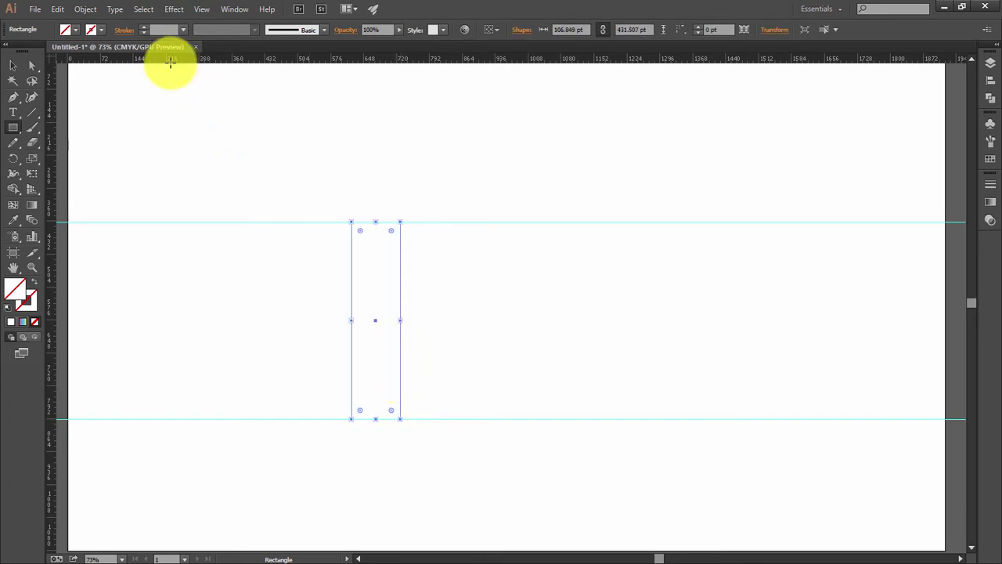
{"action": "left_click", "coordinate": [66, 29]}
{"action": "left_click", "coordinate": [94, 33]}
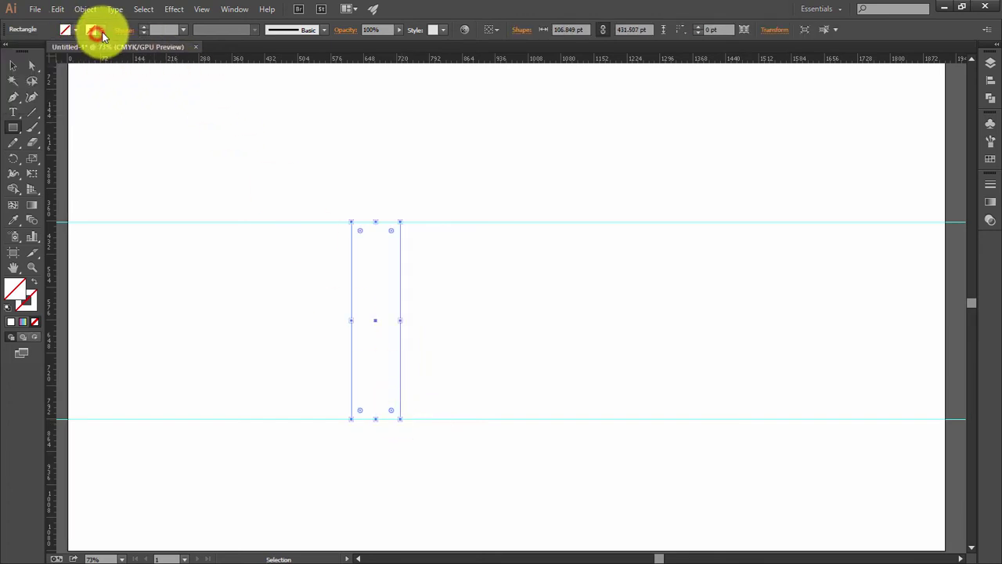
{"action": "left_click", "coordinate": [102, 30]}
{"action": "left_click", "coordinate": [37, 55]}
{"action": "left_click", "coordinate": [457, 12]}
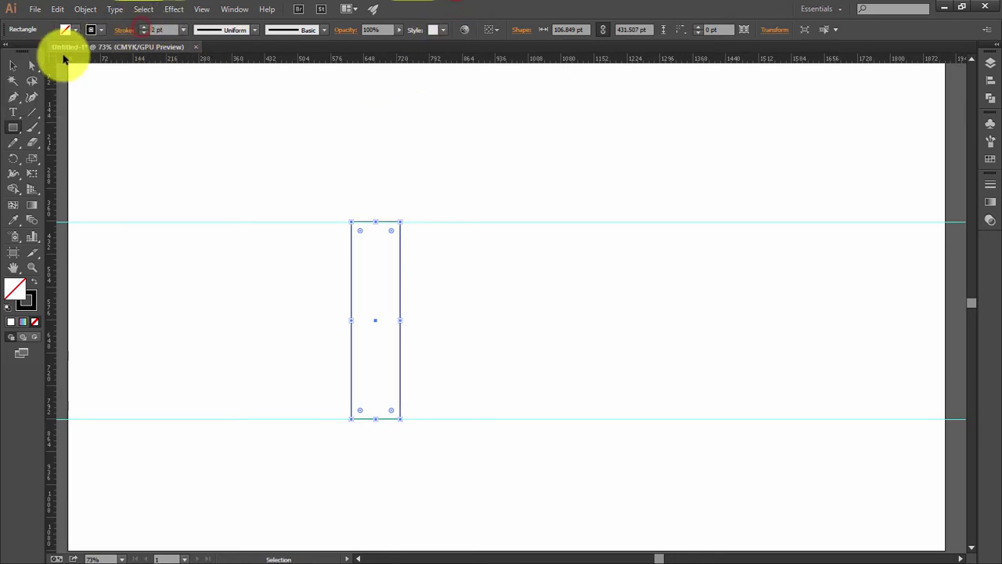
{"action": "left_click", "coordinate": [14, 65]}
{"action": "left_click", "coordinate": [227, 173]}
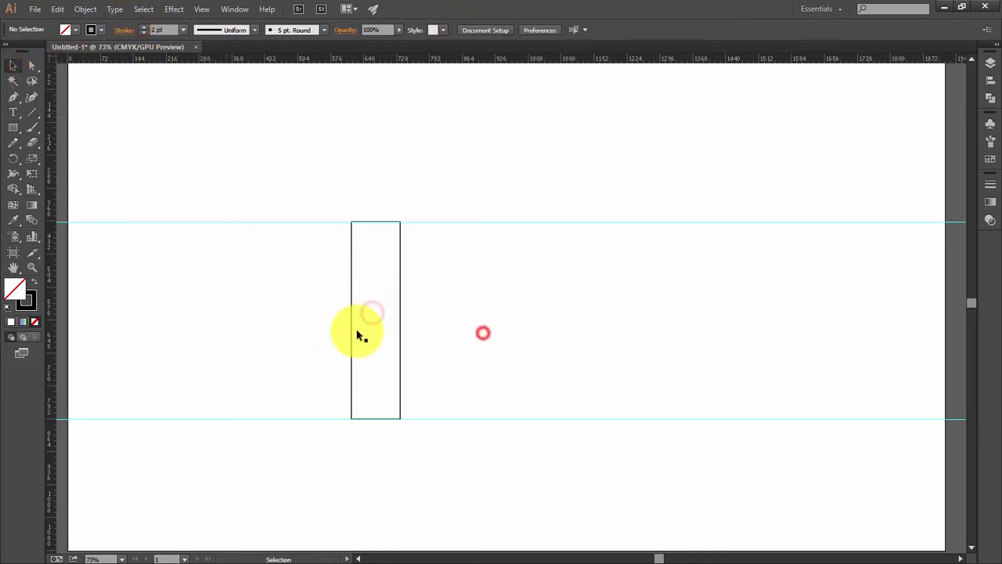
{"action": "left_click", "coordinate": [354, 320]}
- Tilt the rectangle about 26°, scale it to 134.093 × 541.531 pt, and lower the bottom guide
{"action": "left_click", "coordinate": [376, 321]}
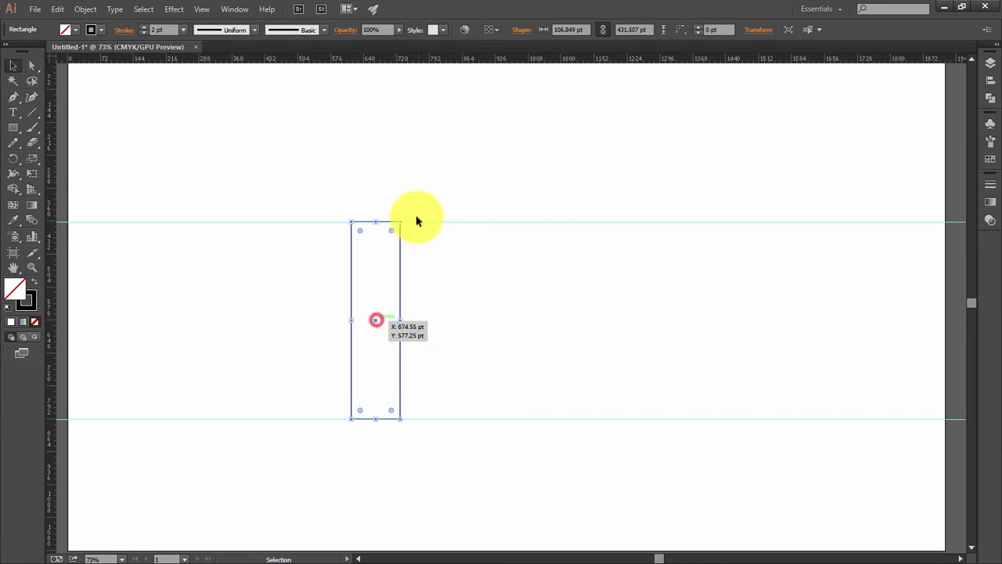
{"action": "left_click_drag", "start_coordinate": [402, 215], "coordinate": [435, 244]}
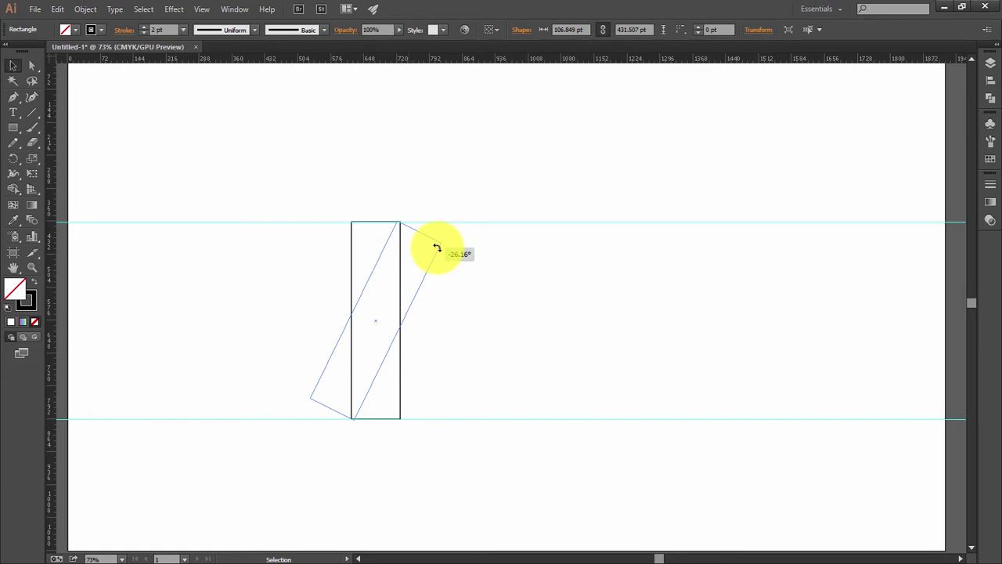
{"action": "left_click_drag", "start_coordinate": [437, 247], "coordinate": [436, 246]}
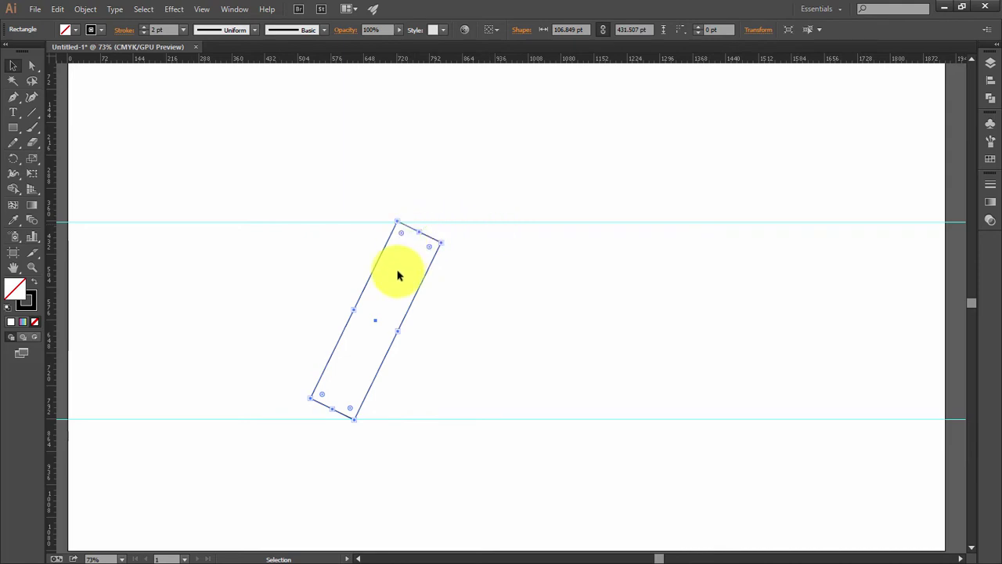
{"action": "left_click_drag", "start_coordinate": [422, 232], "coordinate": [430, 209]}
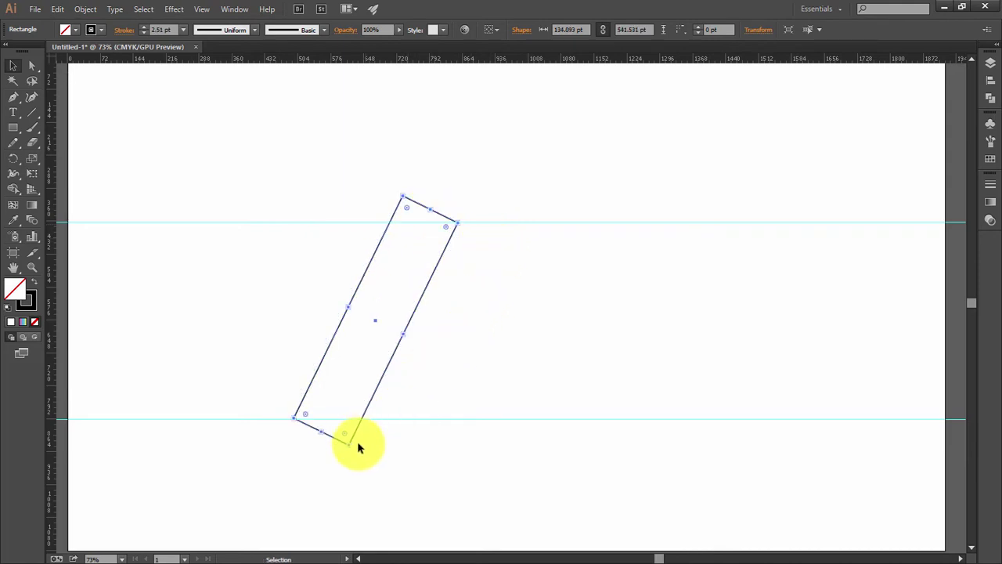
{"action": "left_click_drag", "start_coordinate": [420, 420], "coordinate": [417, 448]}
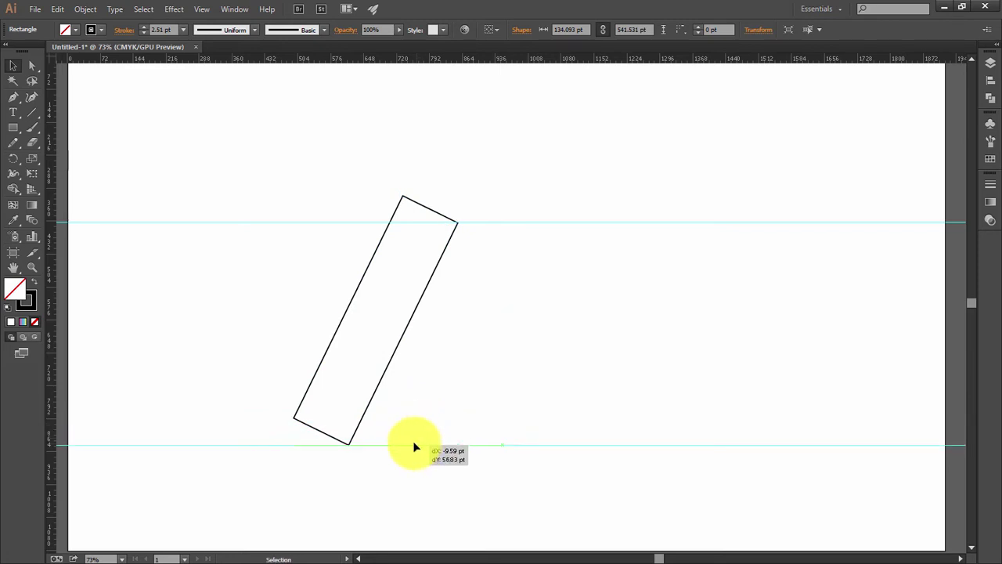
- Snap the top corner onto the upper guide and drag the bottom-left corner down to the lower guide
{"action": "left_click", "coordinate": [32, 66]}
{"action": "left_click", "coordinate": [280, 121]}
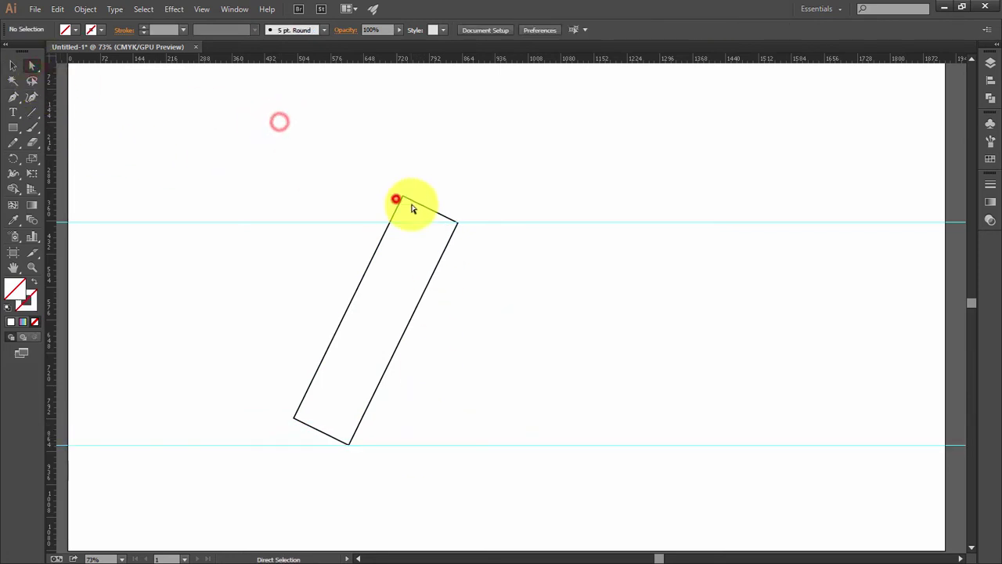
{"action": "left_click", "coordinate": [398, 199]}
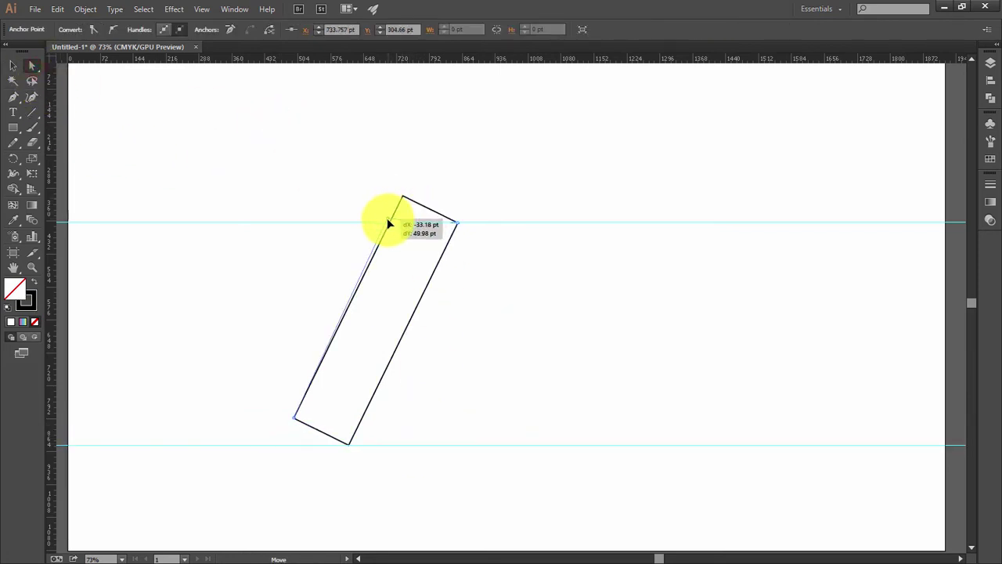
{"action": "left_click_drag", "start_coordinate": [390, 226], "coordinate": [390, 222]}
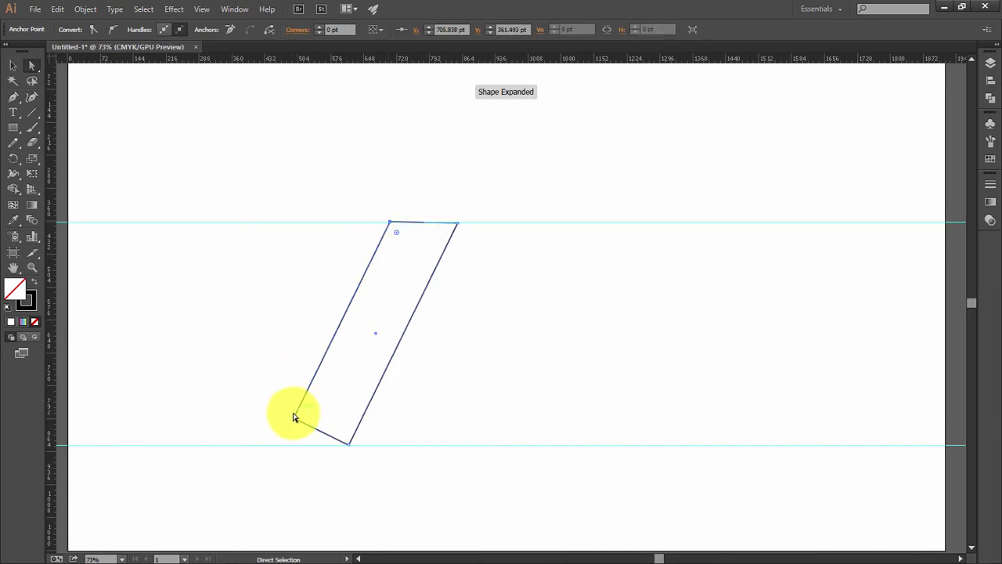
{"action": "mouse_move", "coordinate": [296, 423]}
{"action": "left_mouse_down"}
{"action": "mouse_move", "coordinate": [281, 455]}
{"action": "mouse_move", "coordinate": [283, 445]}
{"action": "left_mouse_up"}
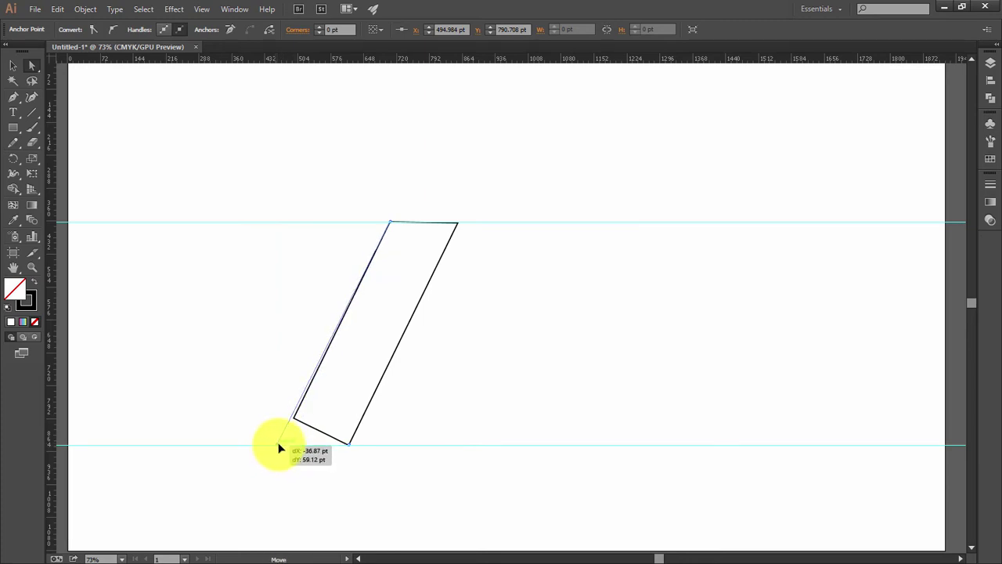
- Select the shape's top-left anchor and zoom in closely on it
{"action": "left_click", "coordinate": [425, 263]}
{"action": "left_click", "coordinate": [389, 208]}
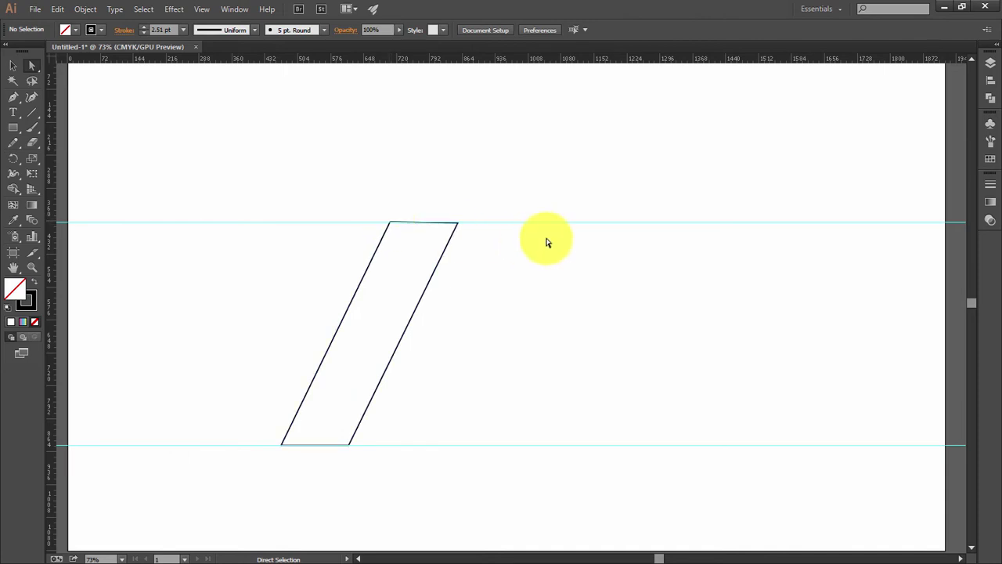
{"action": "mouse_move", "coordinate": [379, 211]}
{"action": "left_mouse_down"}
{"action": "mouse_move", "coordinate": [394, 232]}
{"action": "mouse_move", "coordinate": [376, 217]}
{"action": "left_mouse_up"}
{"action": "left_click", "coordinate": [367, 198]}
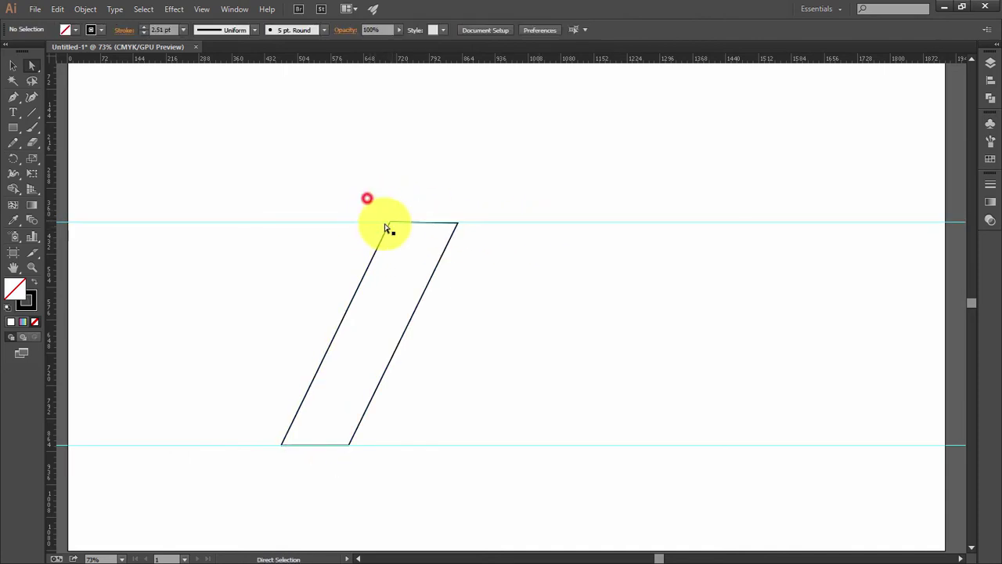
{"action": "left_click", "coordinate": [377, 224]}
{"action": "left_click", "coordinate": [387, 223]}
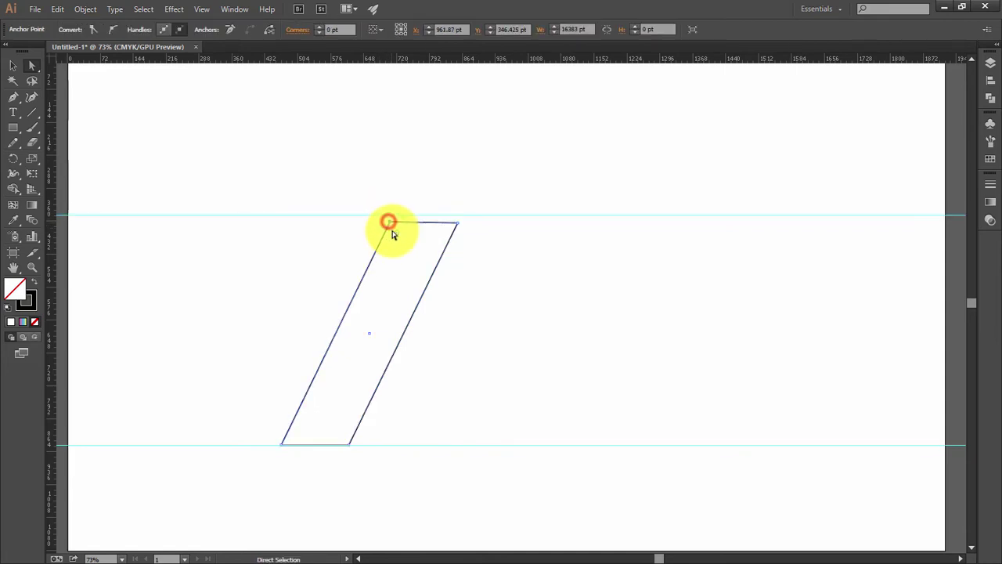
{"action": "key", "text": "ctrl+1"}
{"action": "key", "text": "ctrl+equal"}
{"action": "left_click_drag", "start_coordinate": [392, 232], "coordinate": [494, 346]}
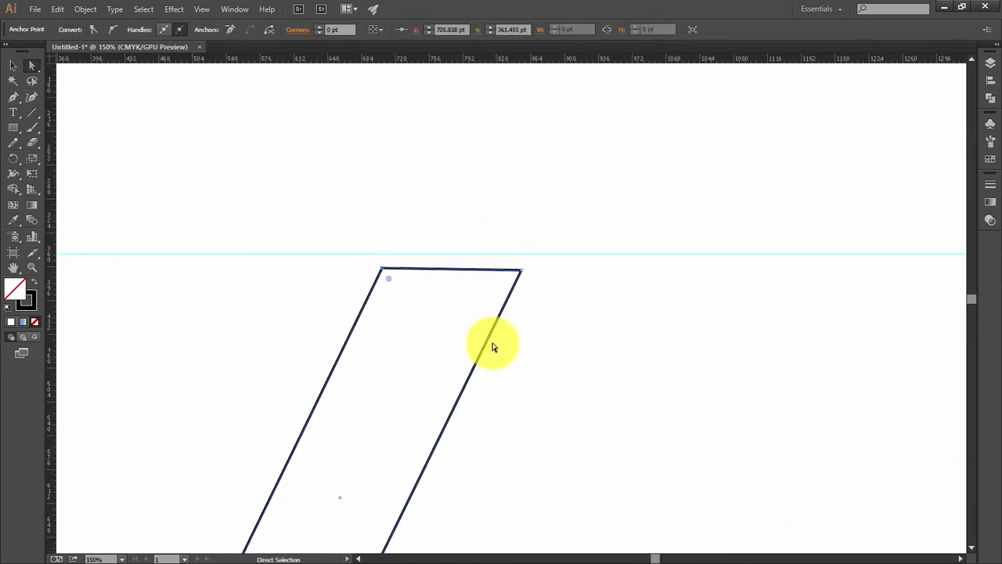
{"action": "key", "text": "z"}
{"action": "left_click_drag", "start_coordinate": [405, 246], "coordinate": [569, 337]}
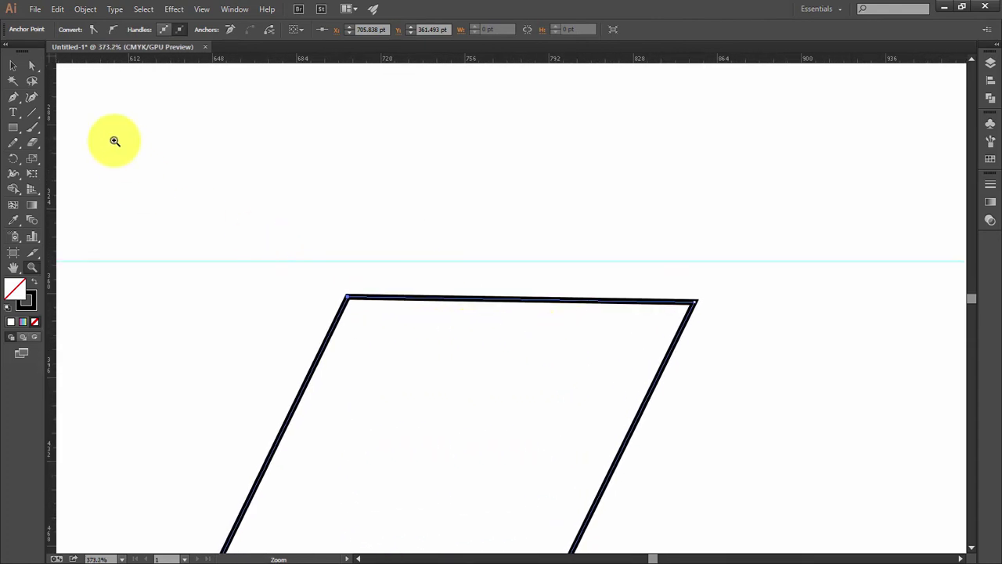
- Align the top-left anchor precisely on the upper guide and return to the full artboard view
{"action": "key", "text": "a"}
{"action": "left_click", "coordinate": [141, 219]}
{"action": "left_click", "coordinate": [345, 298]}
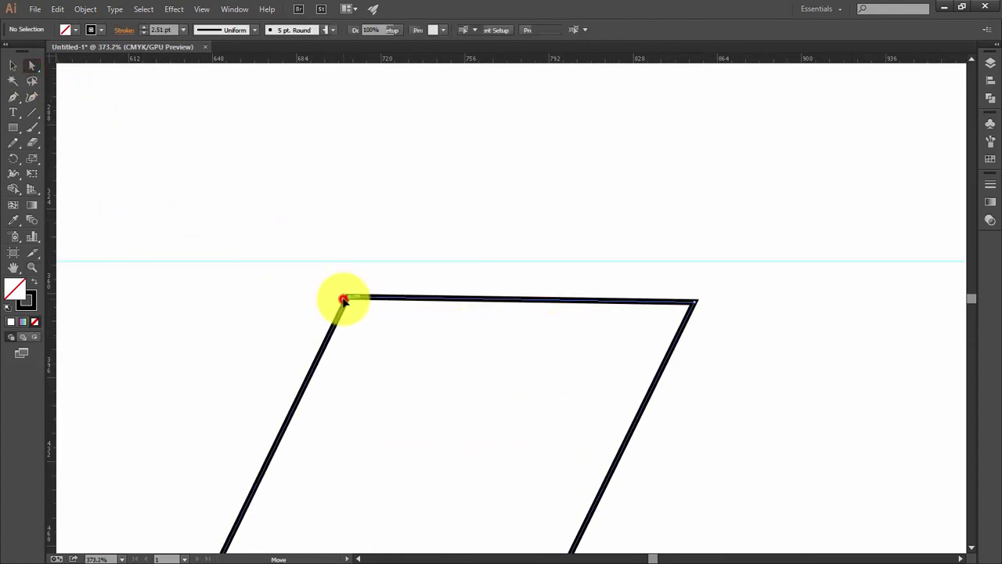
{"action": "left_click_drag", "start_coordinate": [349, 302], "coordinate": [345, 300]}
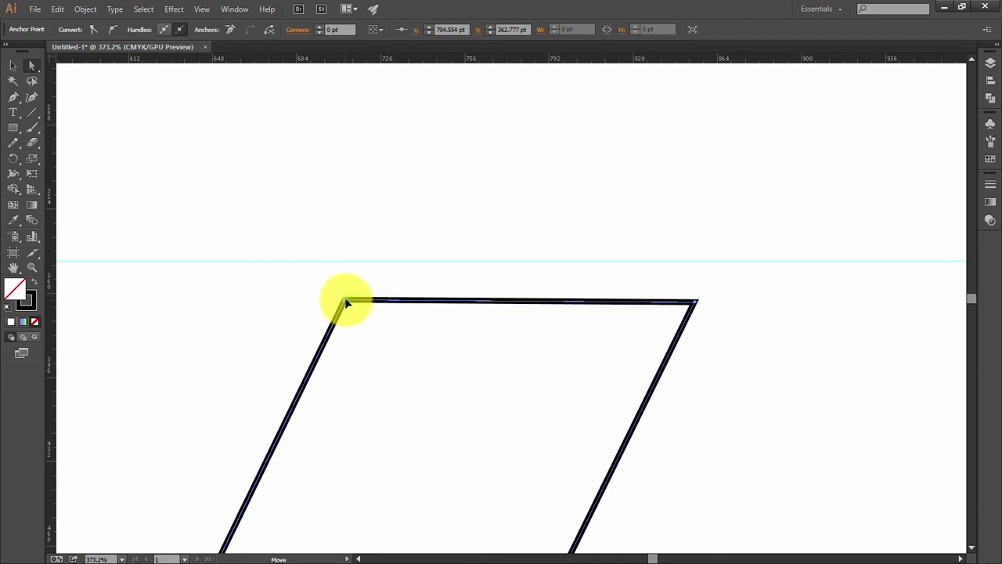
{"action": "left_click", "coordinate": [329, 294]}
{"action": "key", "text": "ctrl+0"}
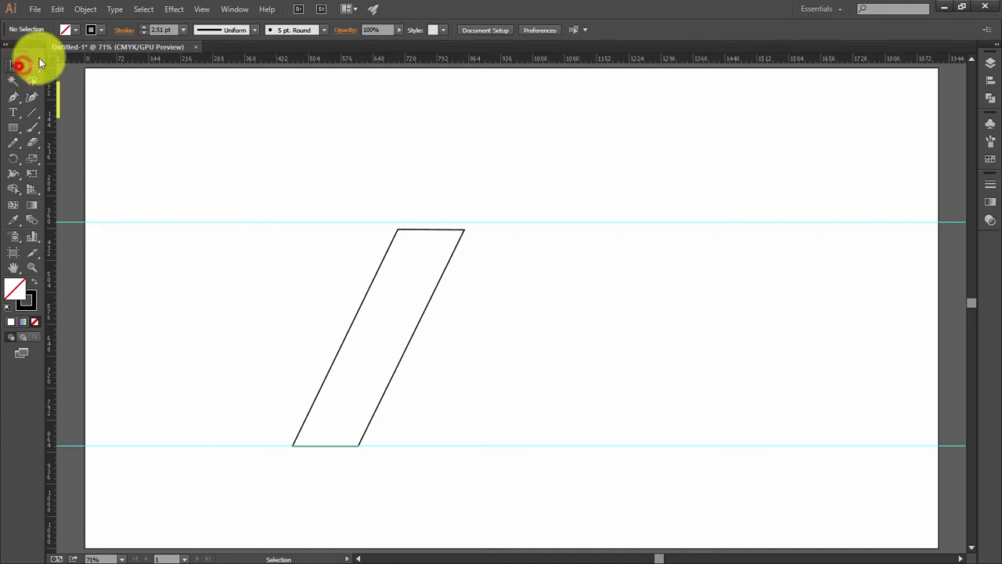
- Fill the parallelogram with red from the swatches
{"action": "left_click", "coordinate": [75, 30]}
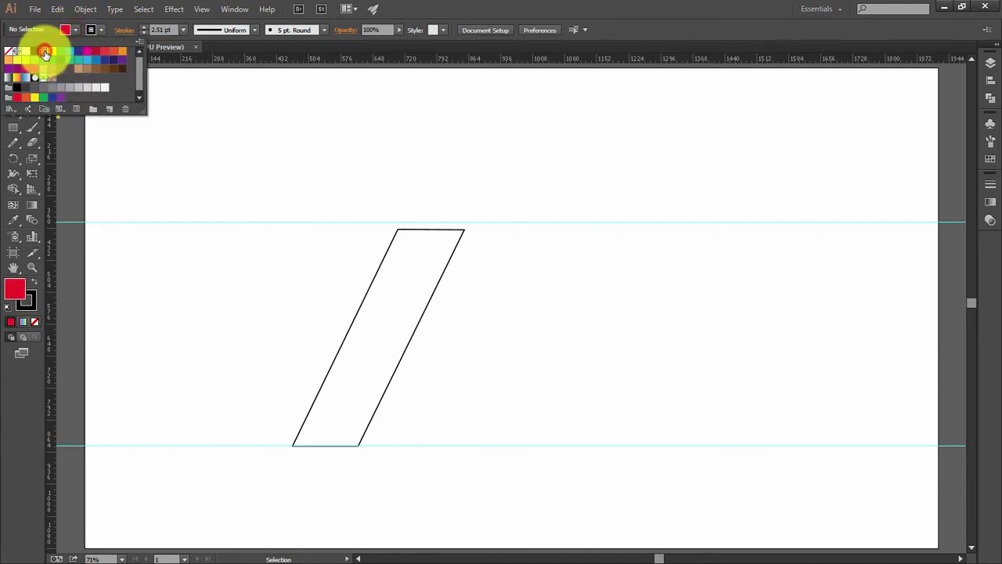
{"action": "left_click", "coordinate": [359, 314]}
{"action": "left_click", "coordinate": [75, 30]}
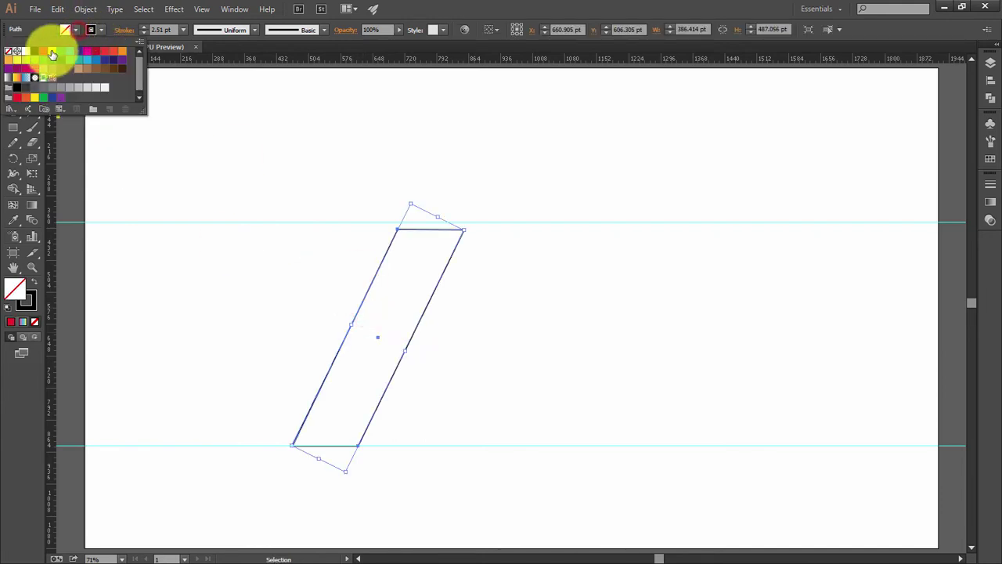
{"action": "left_click", "coordinate": [35, 51]}
{"action": "left_click", "coordinate": [299, 319]}
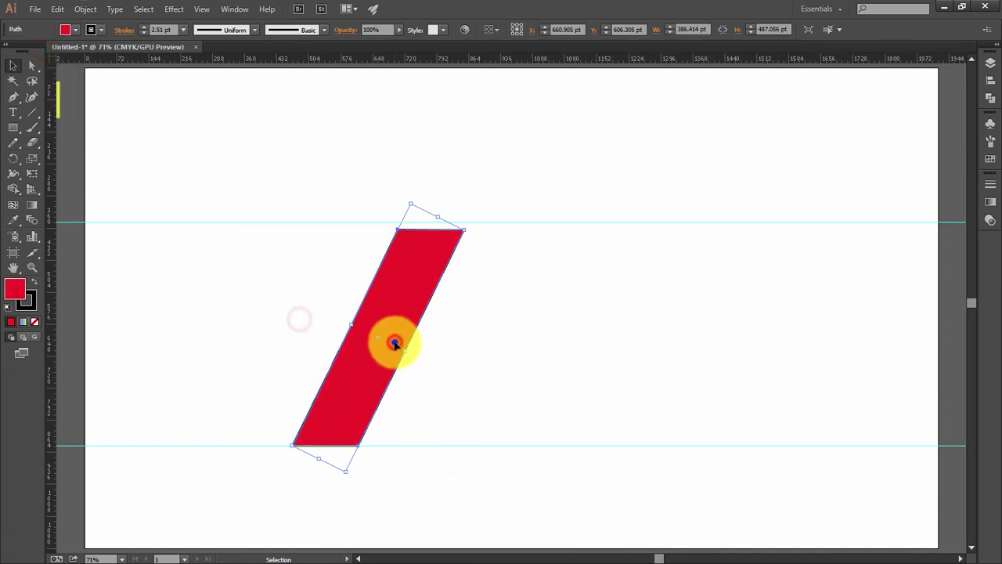
- Make a vertically reflected copy of the red strip via Transform > Reflect
{"action": "right_click", "coordinate": [395, 342]}
{"action": "mouse_move", "coordinate": [430, 520]}
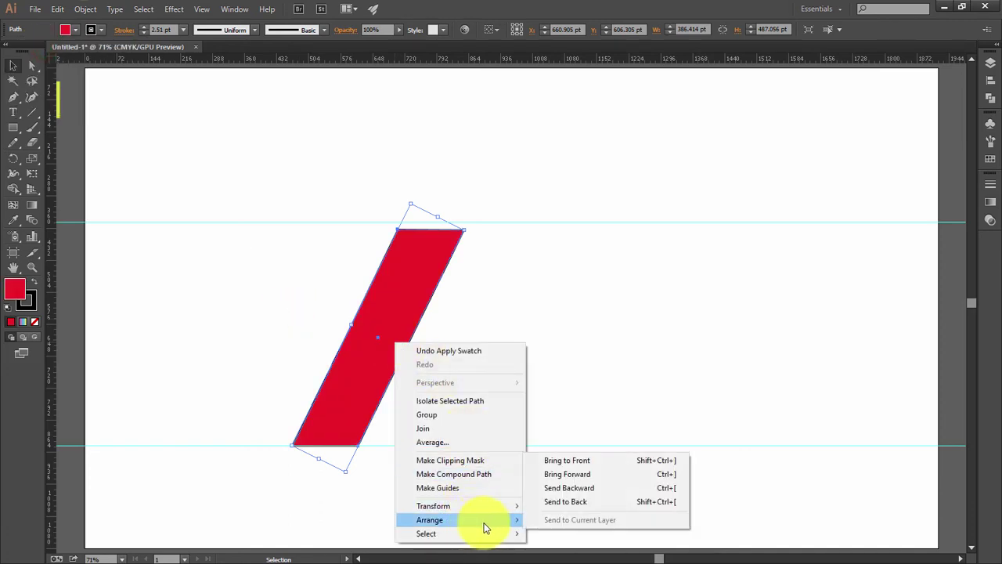
{"action": "left_click", "coordinate": [587, 445]}
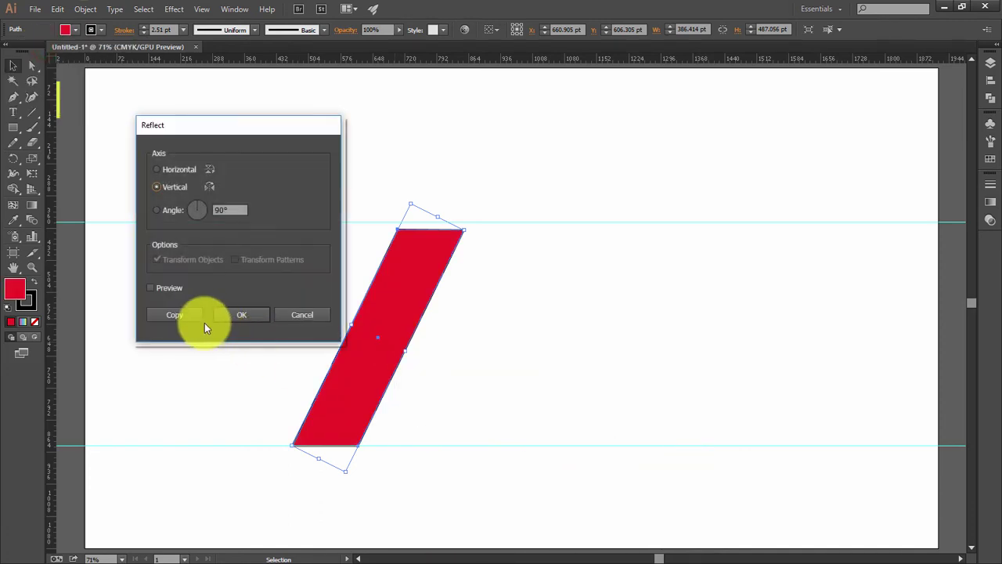
{"action": "left_click", "coordinate": [170, 288]}
{"action": "left_click", "coordinate": [174, 314]}
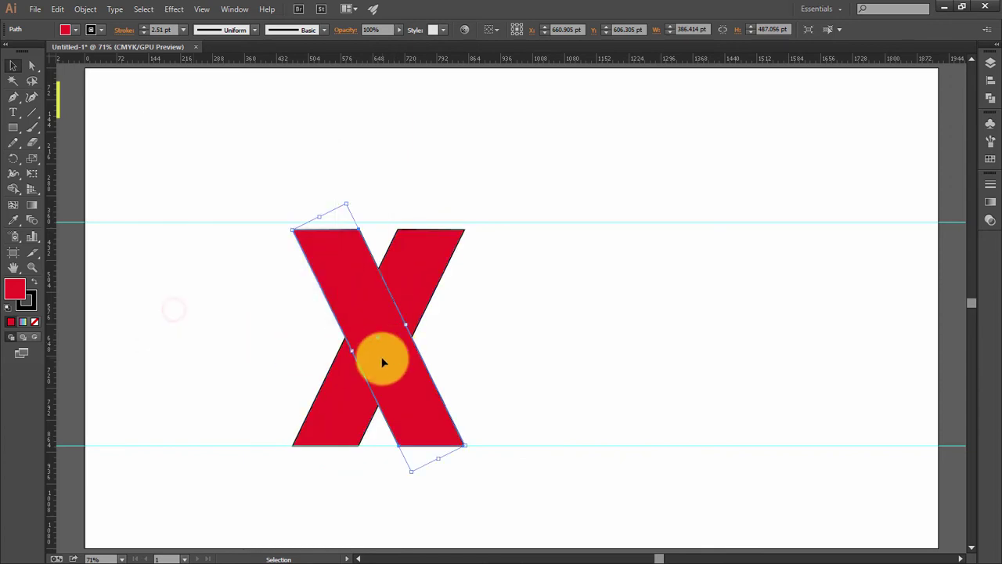
- Arrange the strip copies into a Λ and duplicate it to the right, forming an M
{"action": "left_click_drag", "start_coordinate": [381, 358], "coordinate": [495, 363]}
{"action": "left_click_drag", "start_coordinate": [602, 381], "coordinate": [85, 275]}
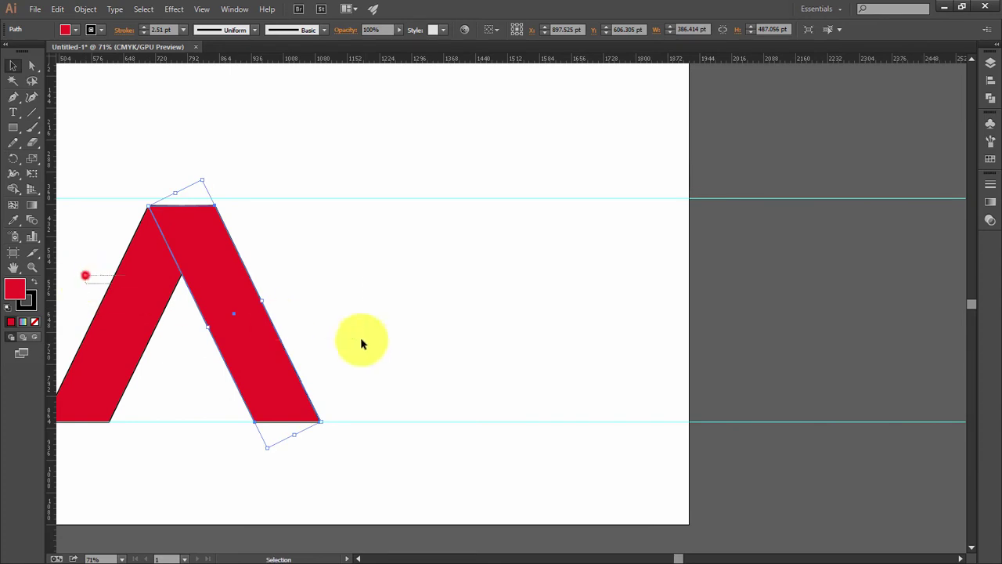
{"action": "key", "text": "ctrl+a"}
{"action": "mouse_move", "coordinate": [264, 354]}
{"action": "left_mouse_down"}
{"action": "mouse_move", "coordinate": [430, 369]}
{"action": "mouse_move", "coordinate": [459, 358]}
{"action": "mouse_move", "coordinate": [471, 372]}
{"action": "left_mouse_up"}
{"action": "left_click", "coordinate": [431, 453]}
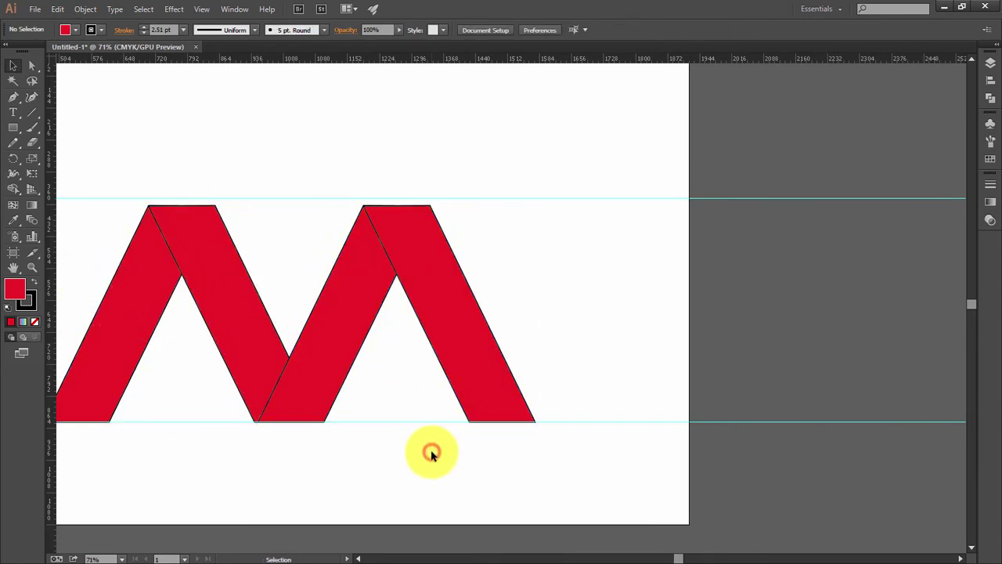
{"action": "key", "text": "ctrl+0"}
- Set the four strips' stroke to None, deselect them, and hide the guides
{"action": "mouse_move", "coordinate": [273, 332]}
{"action": "left_mouse_down"}
{"action": "mouse_move", "coordinate": [888, 402]}
{"action": "mouse_move", "coordinate": [862, 392]}
{"action": "left_mouse_up"}
{"action": "left_click", "coordinate": [101, 30]}
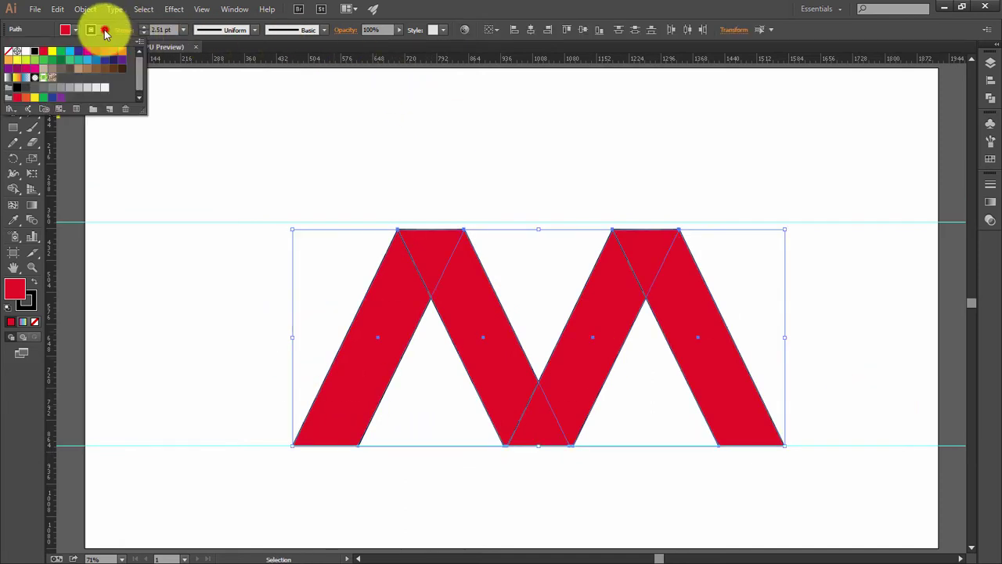
{"action": "left_click", "coordinate": [12, 56]}
{"action": "left_click", "coordinate": [195, 152]}
{"action": "left_click_drag", "start_coordinate": [243, 213], "coordinate": [172, 506]}
{"action": "key", "text": "ctrl+;"}
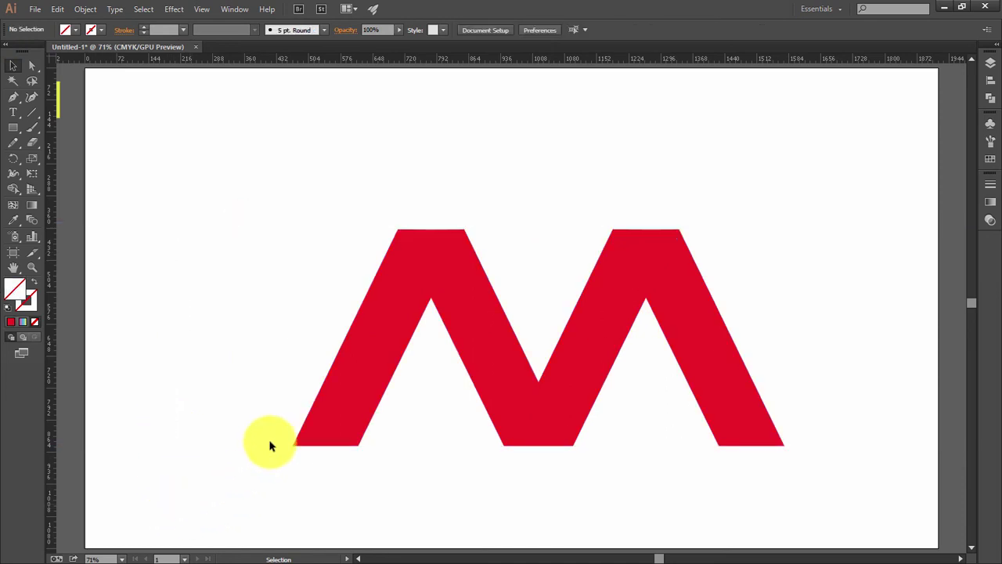
- Apply the pink-blue-yellow gradient to all four strips with the Eyedropper
{"action": "left_click", "coordinate": [368, 317]}
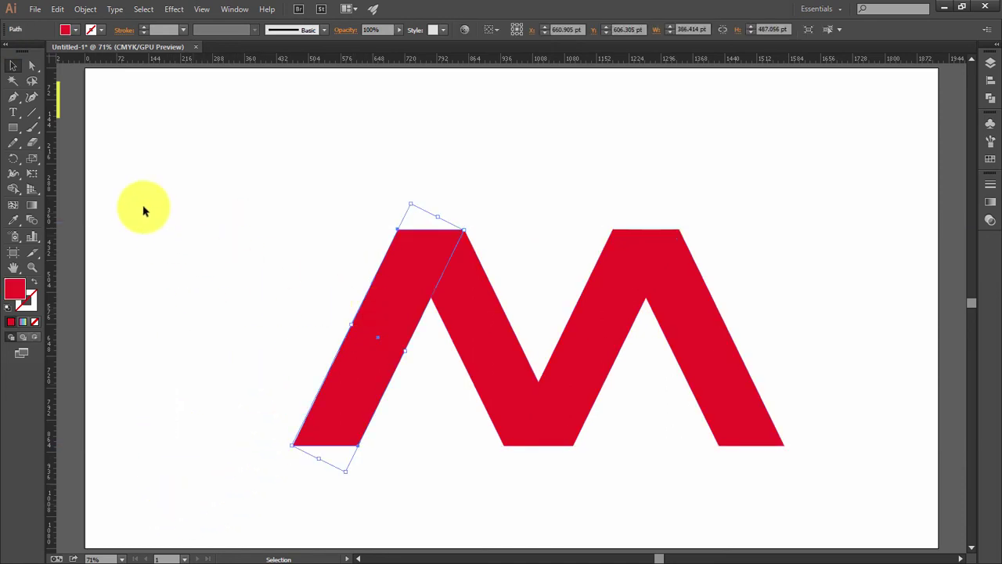
{"action": "key", "text": "i"}
{"action": "left_click", "coordinate": [63, 103]}
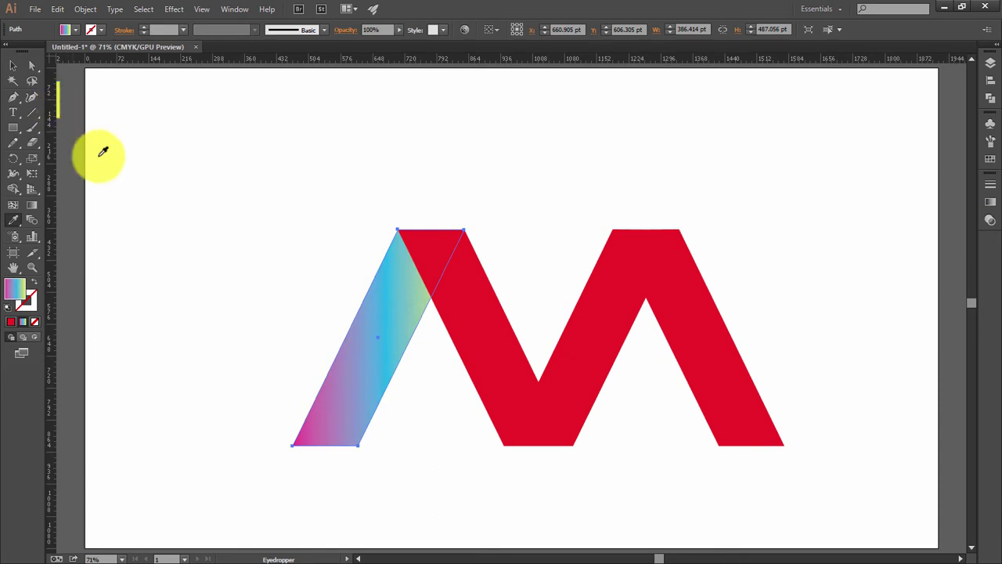
{"action": "left_click", "coordinate": [532, 362], "text": "ctrl"}
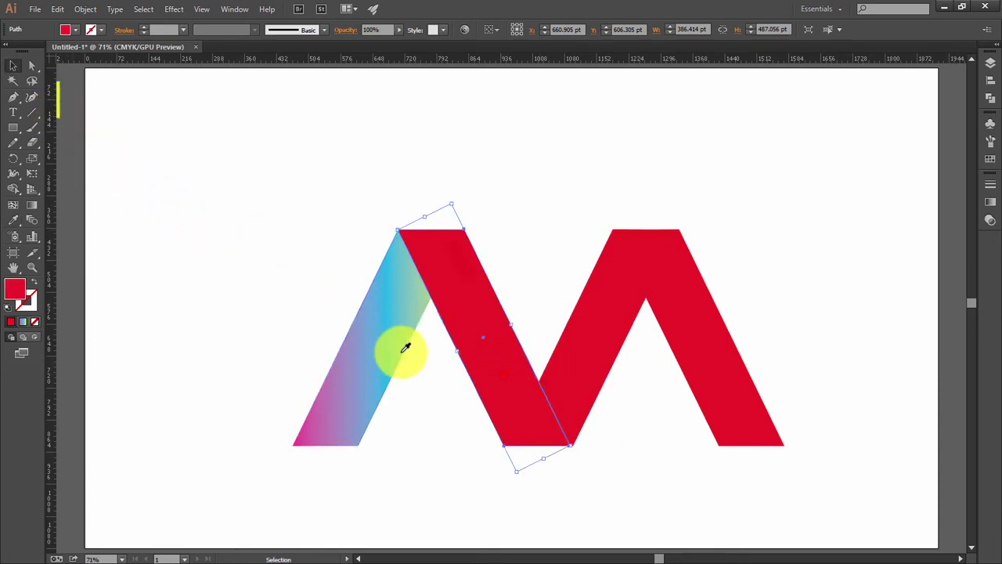
{"action": "left_click", "coordinate": [401, 352]}
{"action": "left_click", "coordinate": [577, 369], "text": "ctrl"}
{"action": "left_click", "coordinate": [397, 342]}
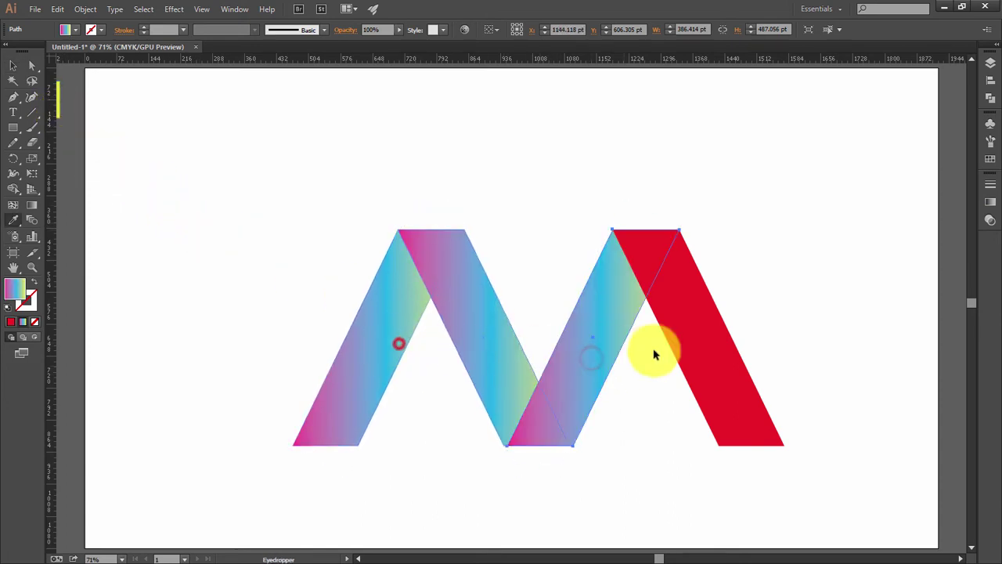
{"action": "left_click", "coordinate": [703, 336], "text": "ctrl"}
{"action": "left_click", "coordinate": [372, 334]}
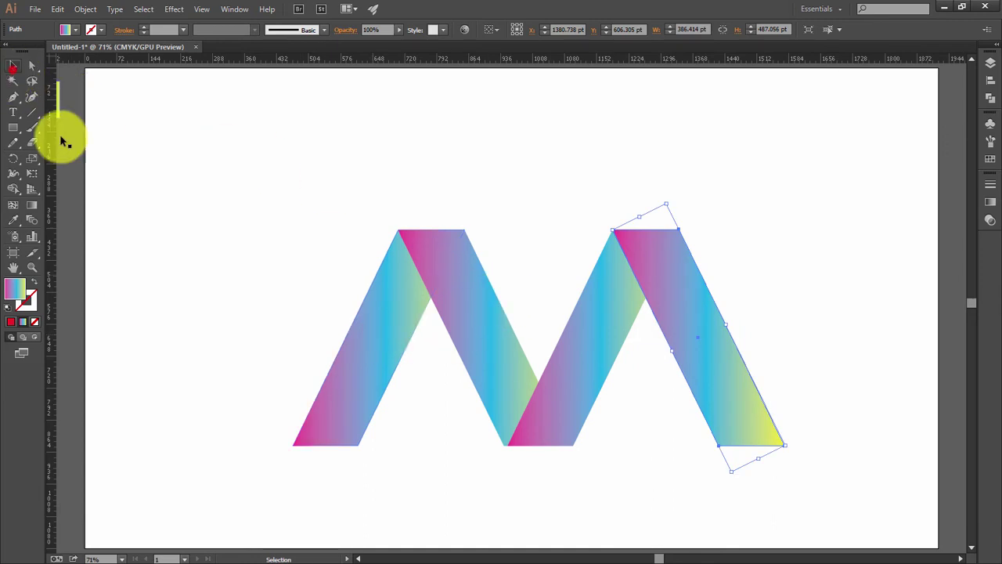
- Angle the two left strips' gradients diagonally along their slants, yellow at the second strip's bottom
{"action": "left_click_drag", "start_coordinate": [268, 293], "coordinate": [163, 264]}
{"action": "left_click", "coordinate": [240, 332]}
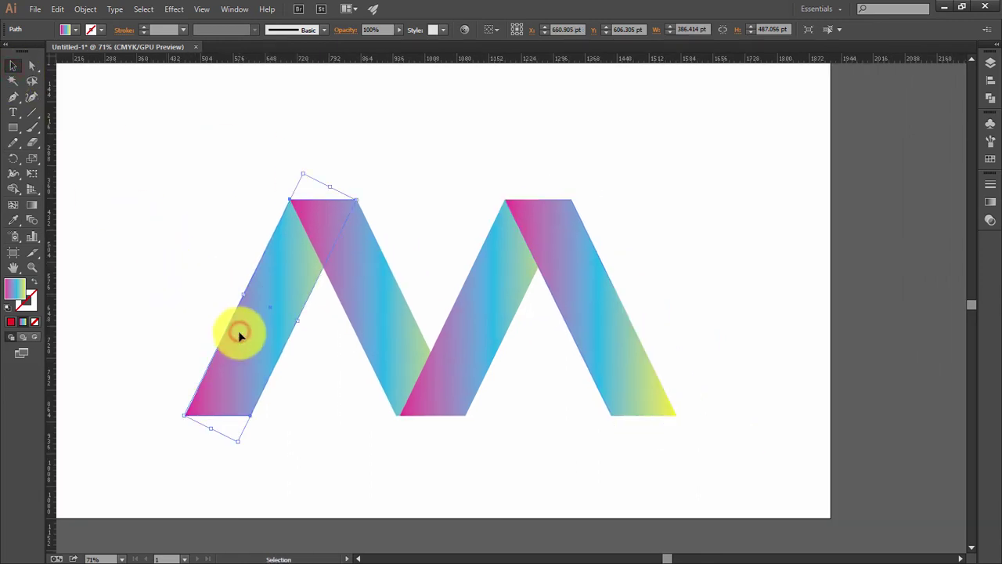
{"action": "key", "text": "g"}
{"action": "left_click_drag", "start_coordinate": [179, 404], "coordinate": [447, 117]}
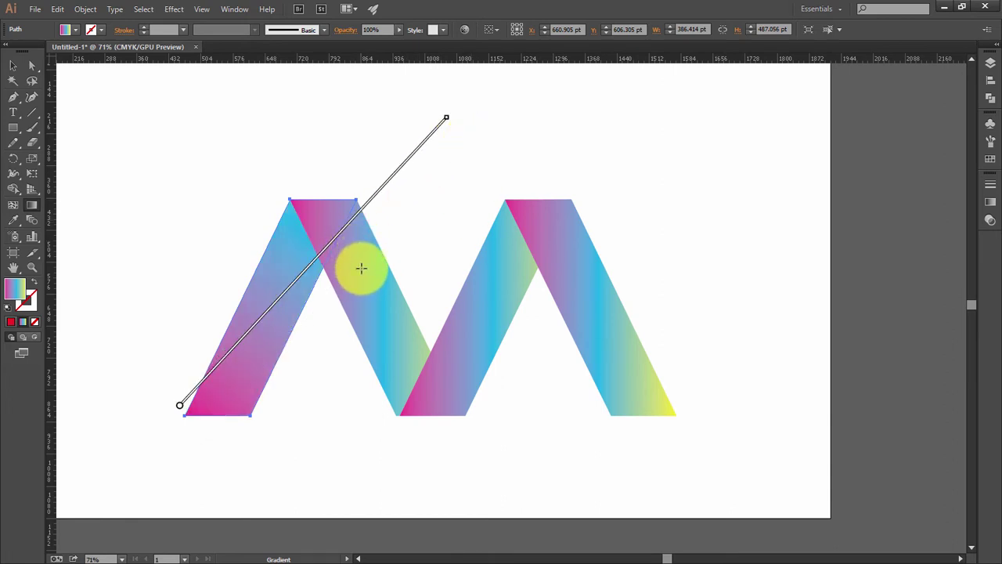
{"action": "key", "text": "v"}
{"action": "key", "text": "g"}
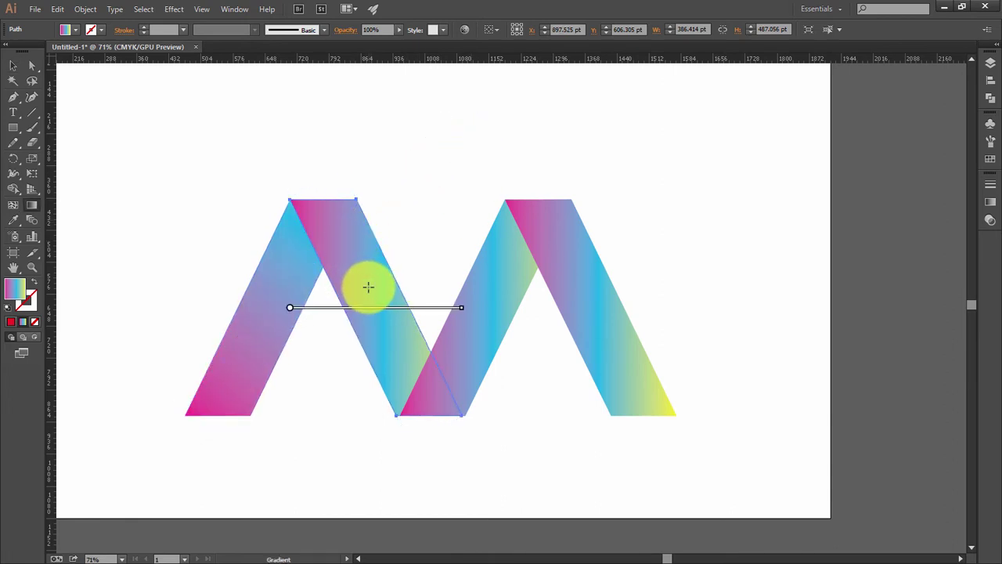
{"action": "left_click_drag", "start_coordinate": [304, 177], "coordinate": [464, 467]}
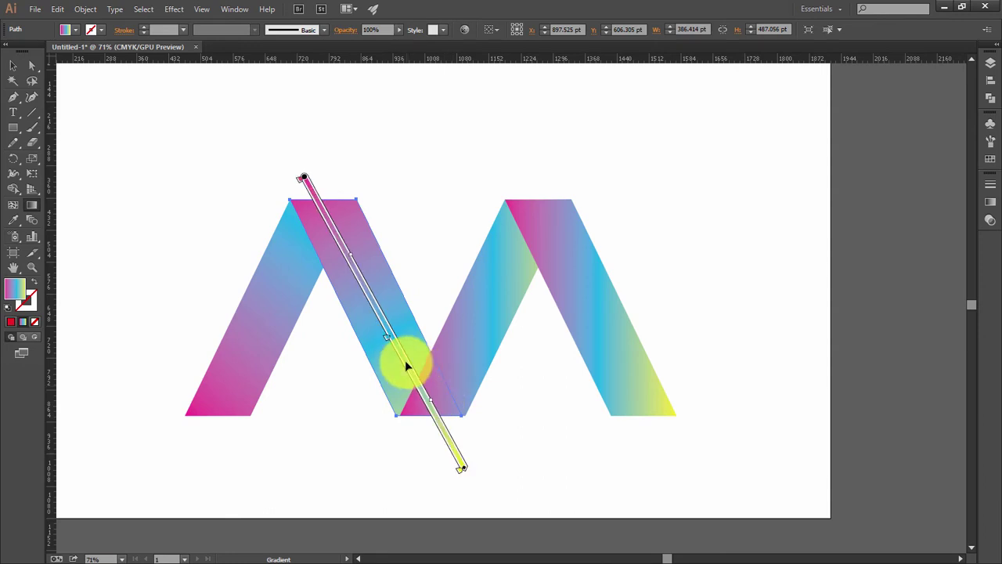
{"action": "left_click_drag", "start_coordinate": [403, 358], "coordinate": [367, 293]}
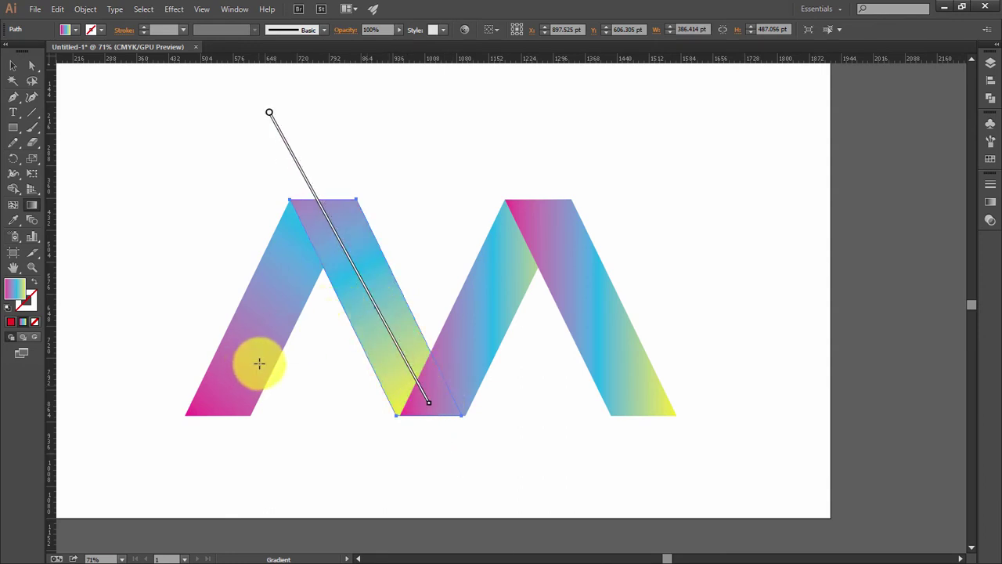
{"action": "key", "text": "g"}
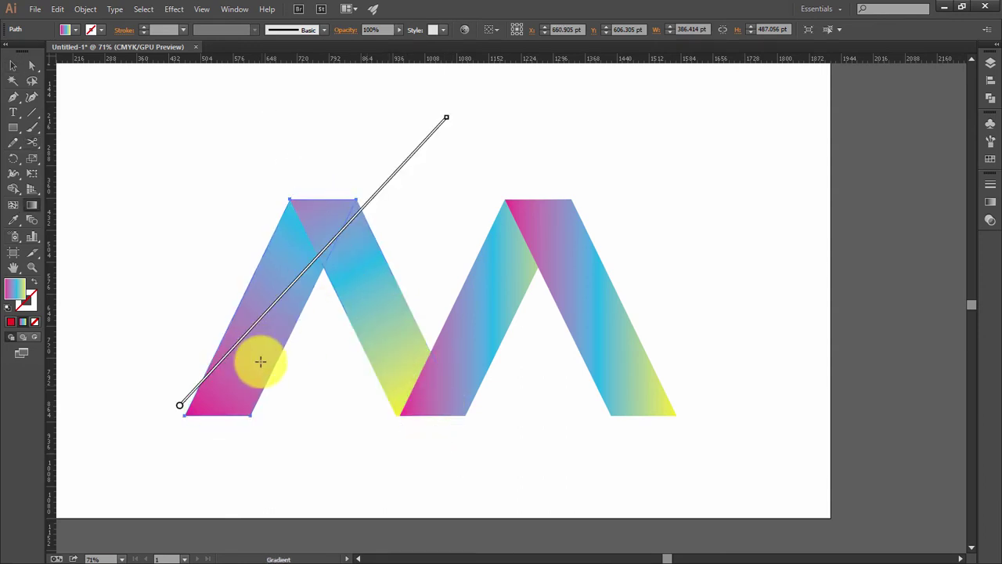
{"action": "mouse_move", "coordinate": [448, 118]}
{"action": "left_mouse_down"}
{"action": "mouse_move", "coordinate": [560, 56]}
{"action": "mouse_move", "coordinate": [560, 66]}
{"action": "left_mouse_up"}
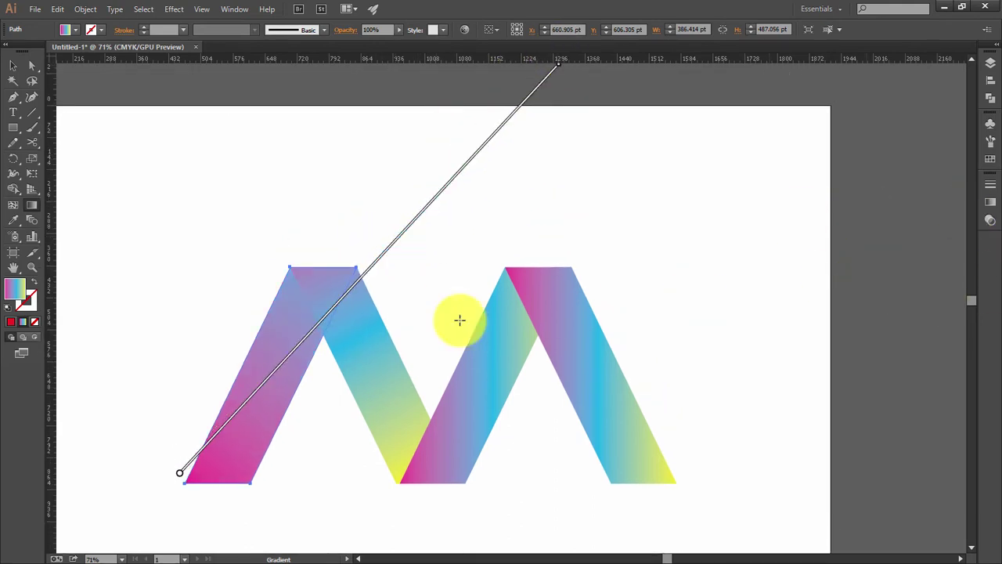
{"action": "left_click", "coordinate": [13, 65]}
{"action": "left_click_drag", "start_coordinate": [175, 266], "coordinate": [650, 429]}
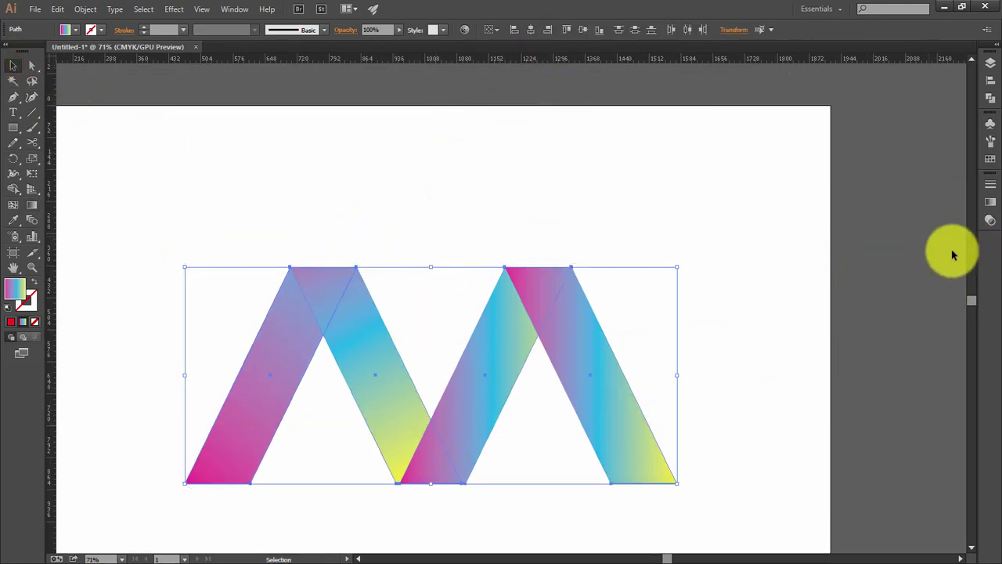
{"action": "left_click", "coordinate": [991, 202]}
{"action": "left_click", "coordinate": [911, 184]}
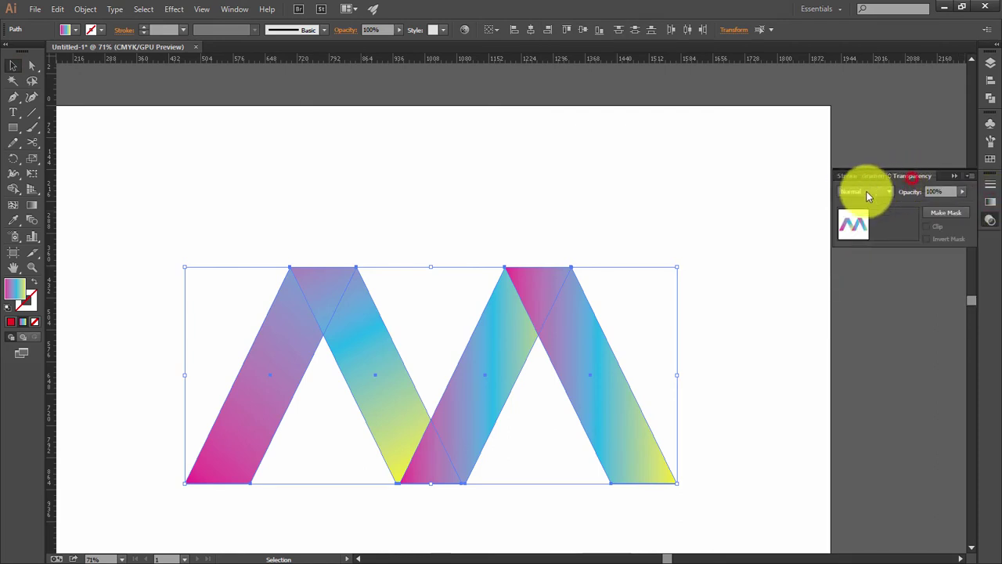
{"action": "left_click", "coordinate": [866, 192]}
{"action": "left_click", "coordinate": [867, 231]}
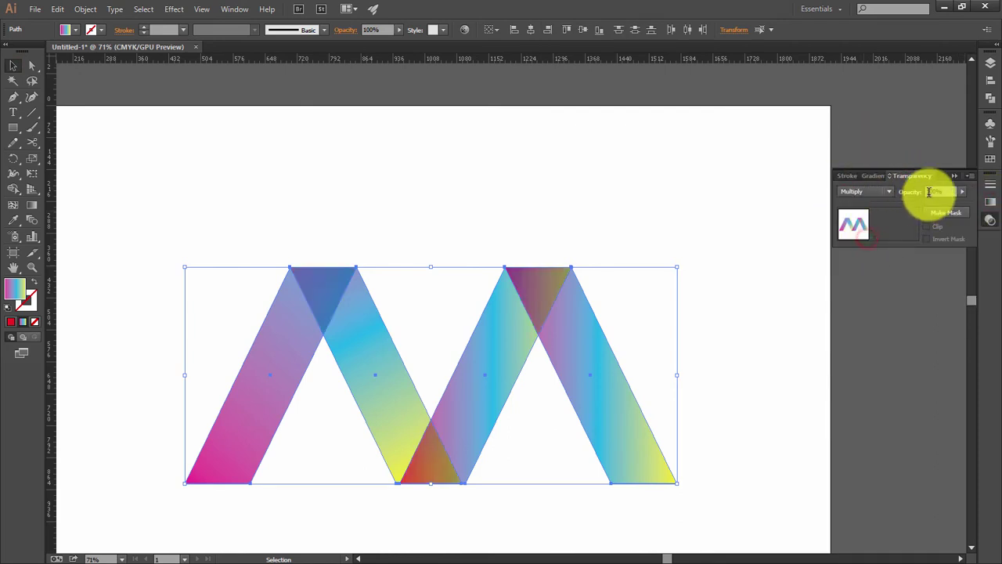
{"action": "left_click", "coordinate": [953, 175]}
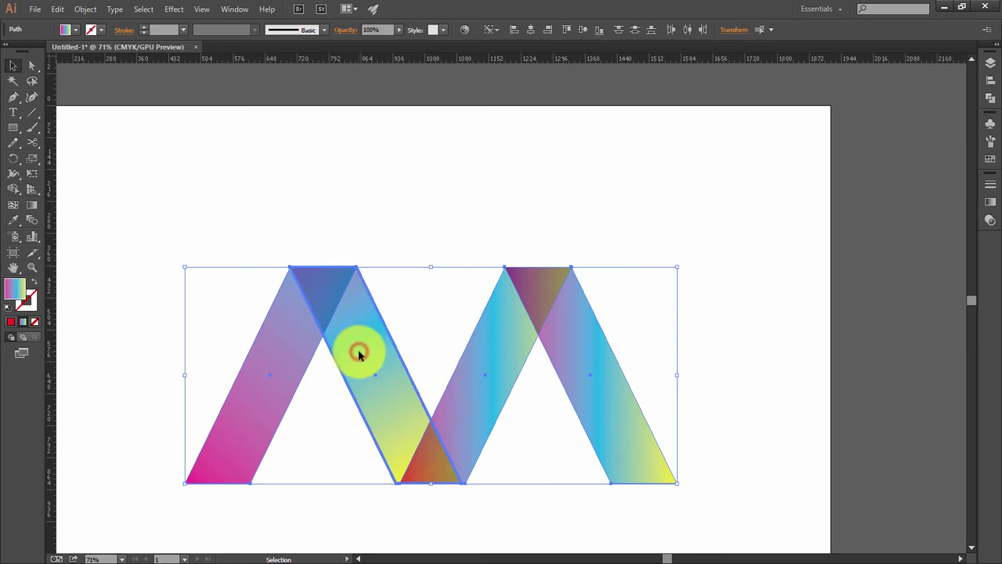
{"action": "left_click", "coordinate": [396, 220]}
{"action": "left_click", "coordinate": [352, 383]}
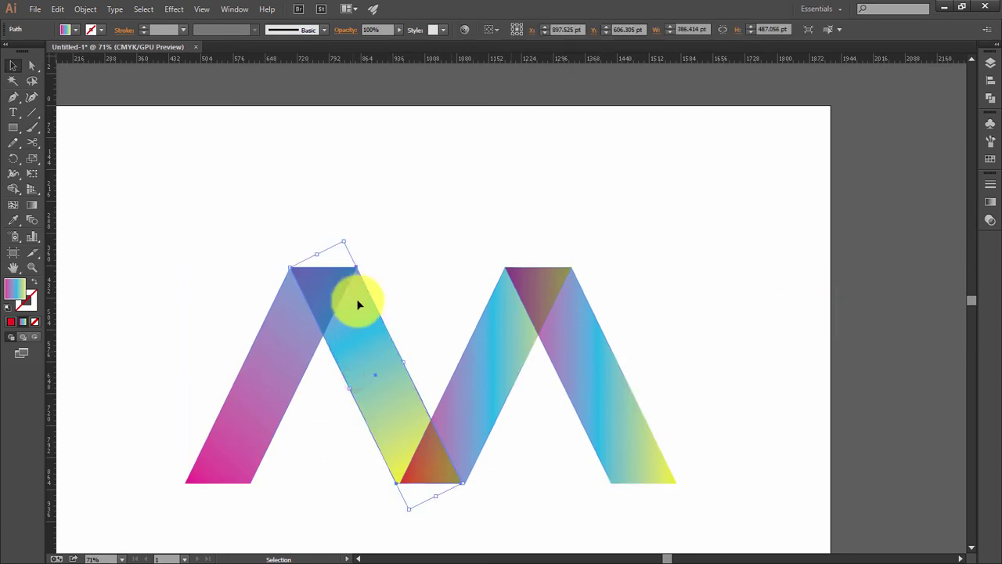
{"action": "left_click_drag", "start_coordinate": [165, 270], "coordinate": [446, 350]}
{"action": "left_click_drag", "start_coordinate": [586, 389], "coordinate": [595, 396]}
{"action": "left_click", "coordinate": [991, 202]}
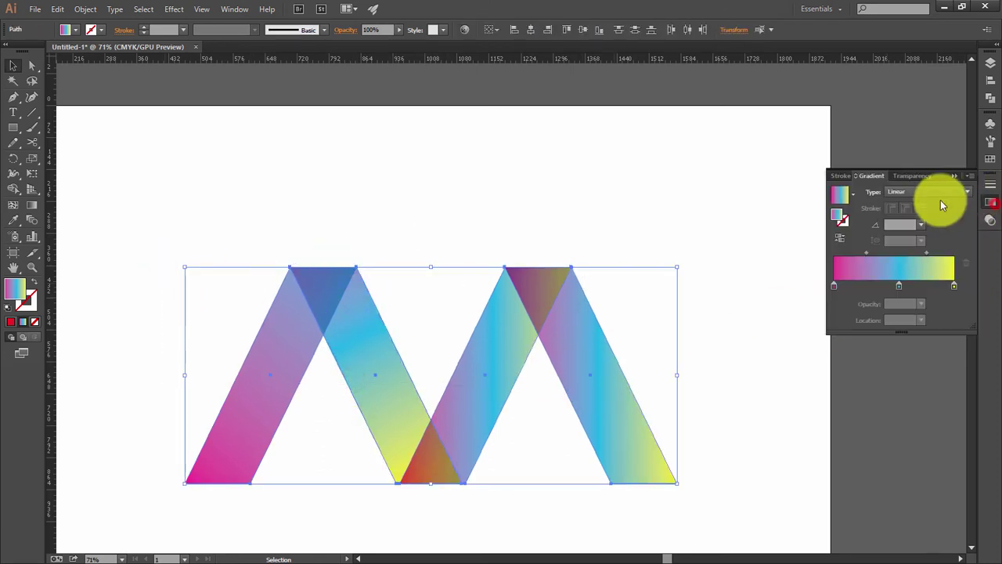
{"action": "left_click", "coordinate": [921, 177]}
{"action": "left_click", "coordinate": [865, 191]}
{"action": "left_click", "coordinate": [858, 203]}
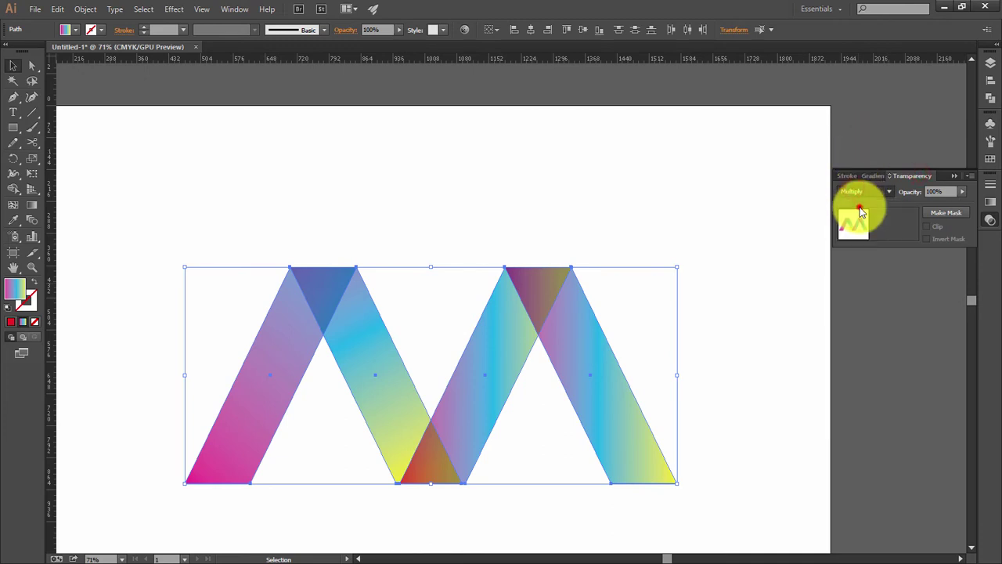
{"action": "left_click", "coordinate": [871, 156]}
{"action": "left_click", "coordinate": [953, 177]}
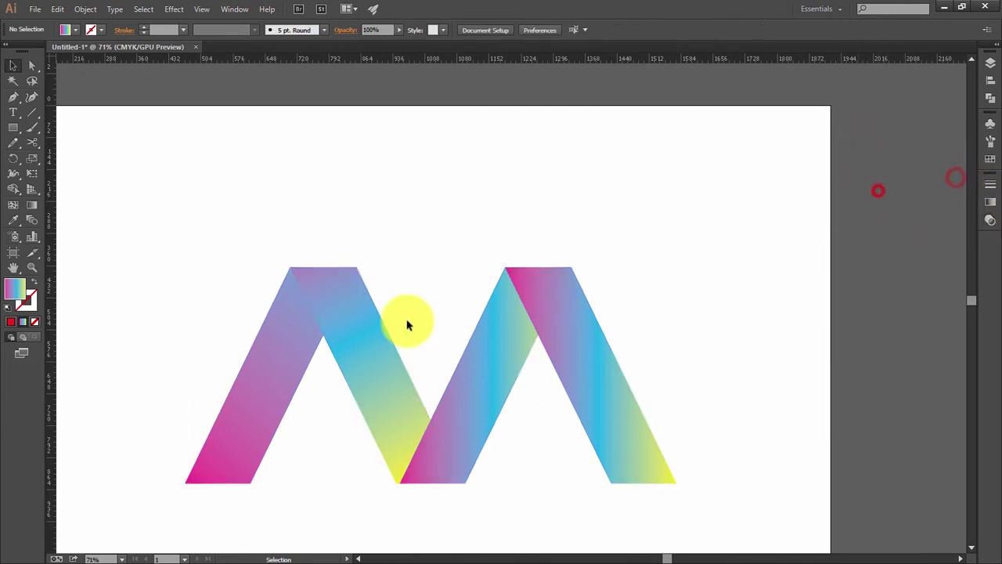
{"action": "left_click", "coordinate": [374, 329]}
- Drag the second strip's gradient diagonally and shift it slightly up-left
{"action": "key", "text": "g"}
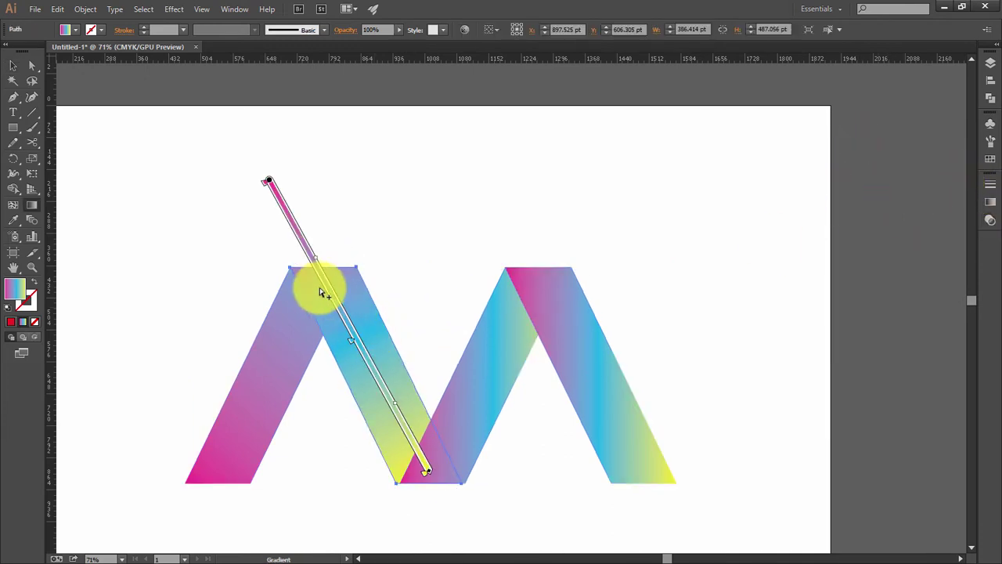
{"action": "left_click_drag", "start_coordinate": [325, 283], "coordinate": [479, 440]}
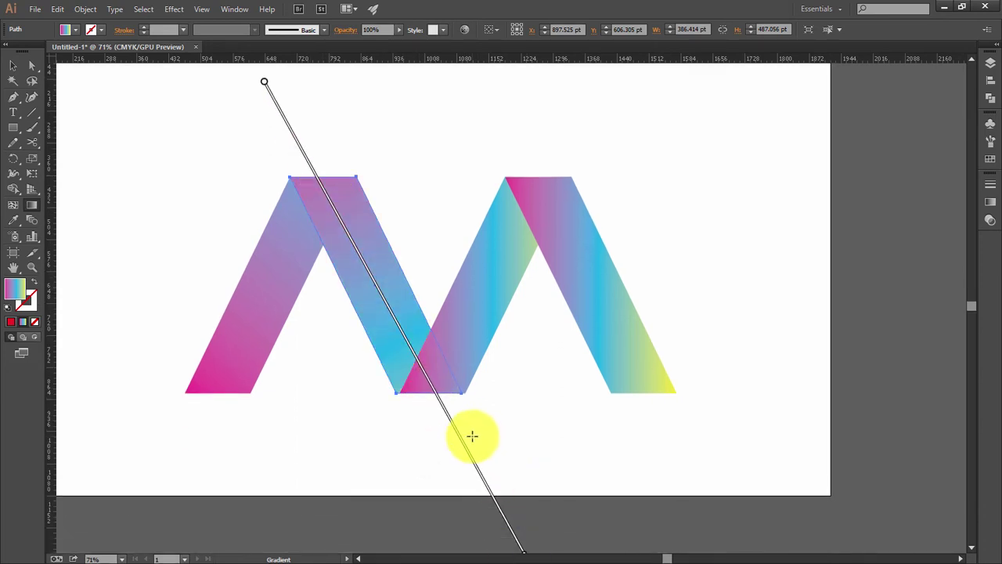
{"action": "left_click_drag", "start_coordinate": [368, 273], "coordinate": [349, 234]}
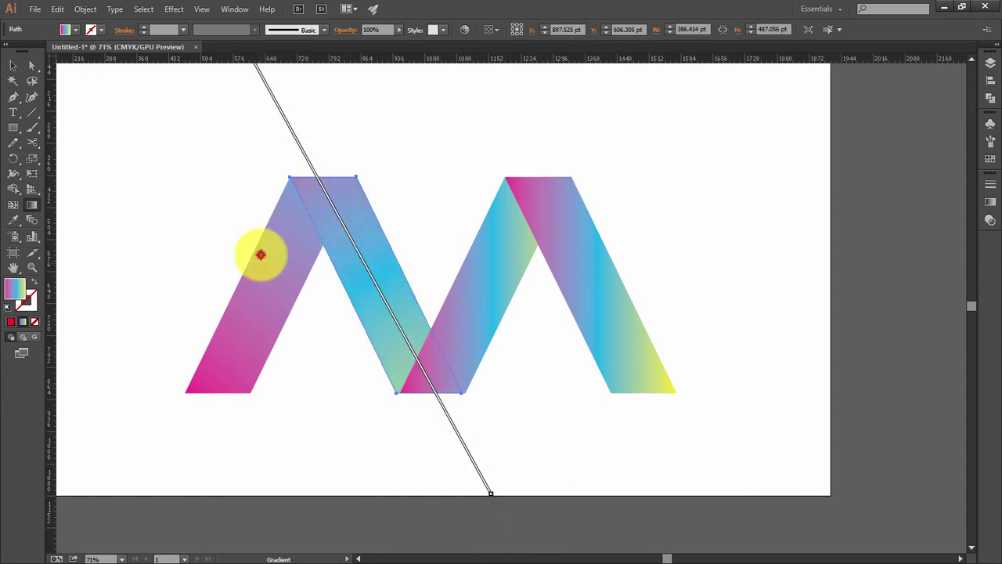
{"action": "key", "text": "v"}
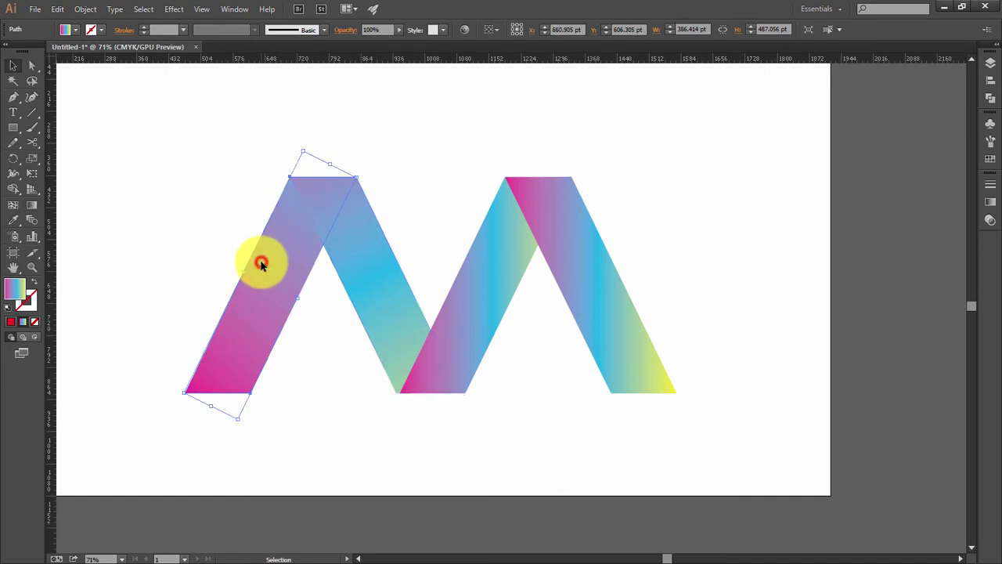
- Redraw the left strip's gradient diagonally toward the upper right, then select the middle strip
{"action": "scroll", "coordinate": [360, 226], "scroll_direction": "up", "scroll_amount": 3}
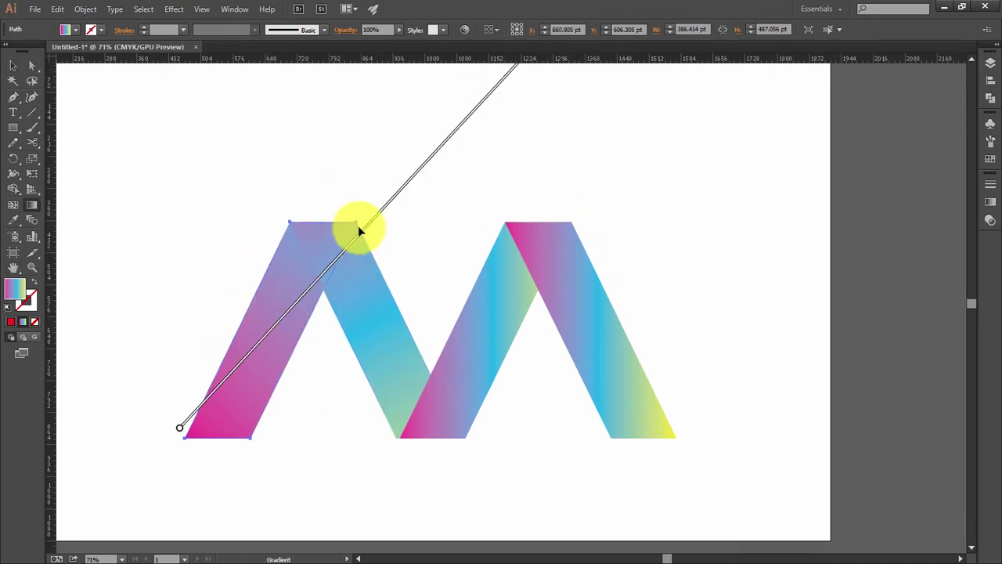
{"action": "left_click", "coordinate": [362, 258]}
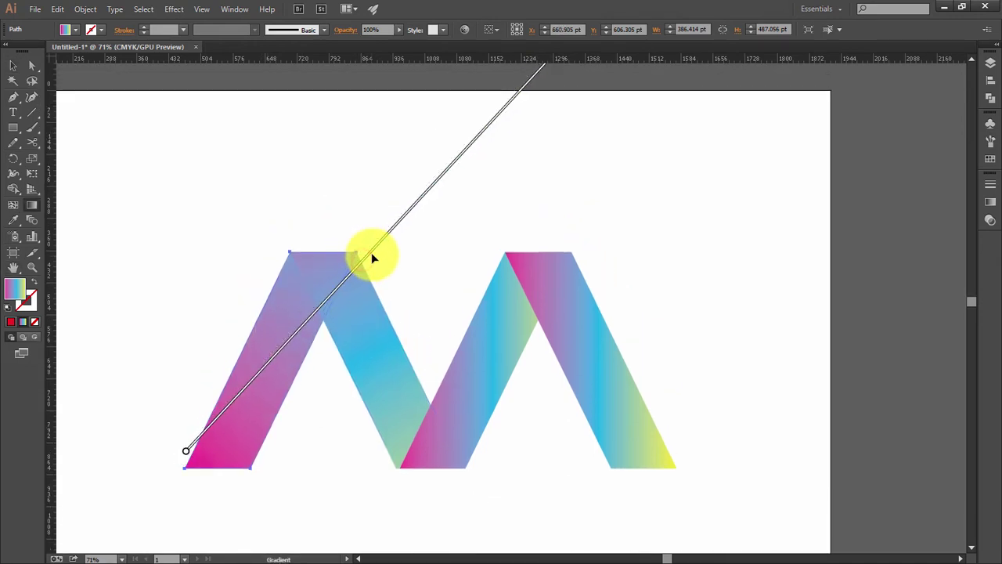
{"action": "left_click_drag", "start_coordinate": [371, 258], "coordinate": [385, 236]}
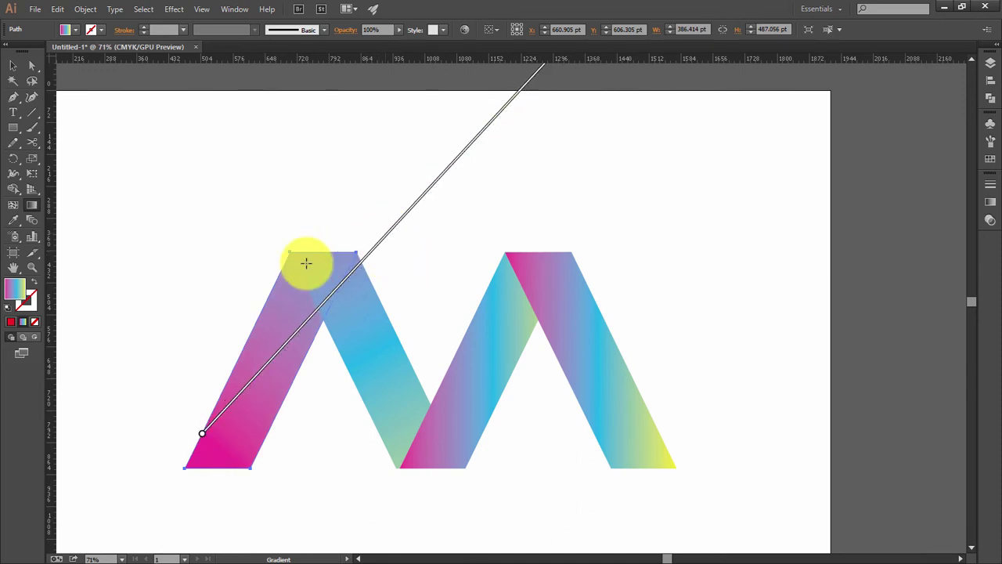
{"action": "mouse_move", "coordinate": [158, 358]}
{"action": "left_mouse_down"}
{"action": "mouse_move", "coordinate": [688, 161]}
{"action": "mouse_move", "coordinate": [710, 193]}
{"action": "left_mouse_up"}
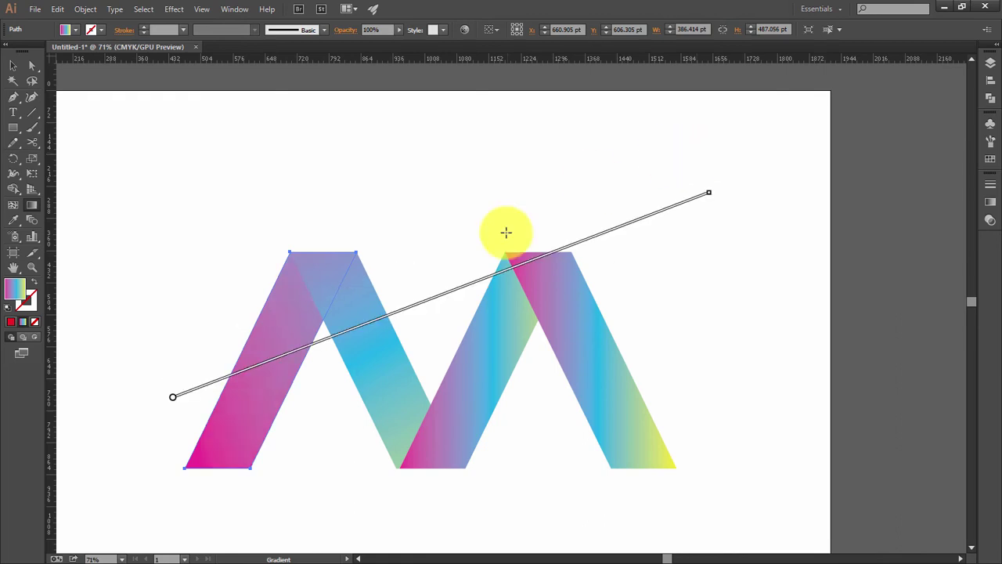
{"action": "mouse_move", "coordinate": [140, 448]}
{"action": "left_mouse_down"}
{"action": "mouse_move", "coordinate": [692, 167]}
{"action": "mouse_move", "coordinate": [779, 94]}
{"action": "left_mouse_up"}
{"action": "key", "text": "v"}
{"action": "left_click", "coordinate": [368, 329]}
{"action": "key", "text": "g"}
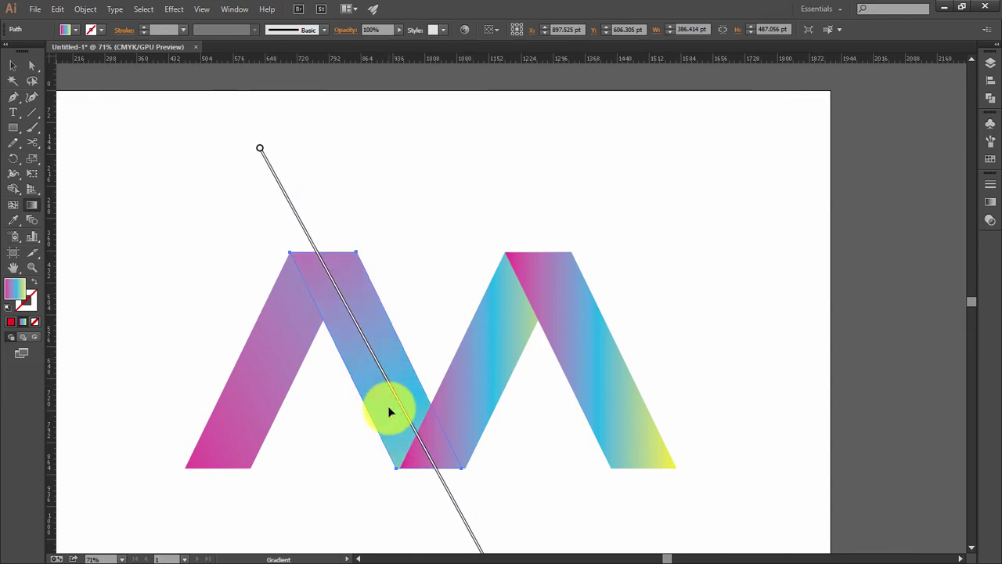
- Select the third strip and redirect its gradient diagonally along its rising slant
{"action": "key", "text": "v"}
{"action": "left_click", "coordinate": [471, 399]}
{"action": "key", "text": "g"}
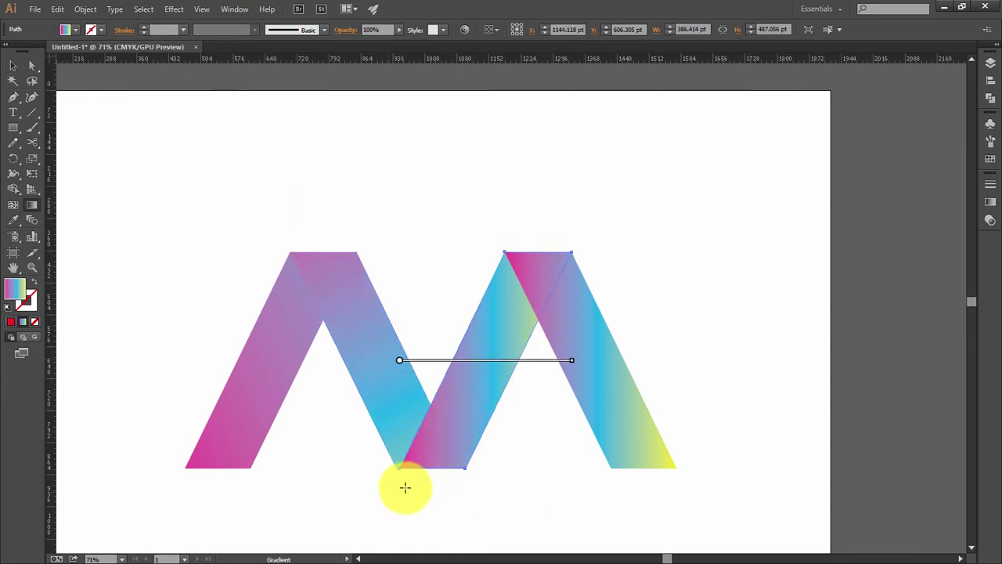
{"action": "key", "text": "v"}
{"action": "key", "text": "ctrl+minus"}
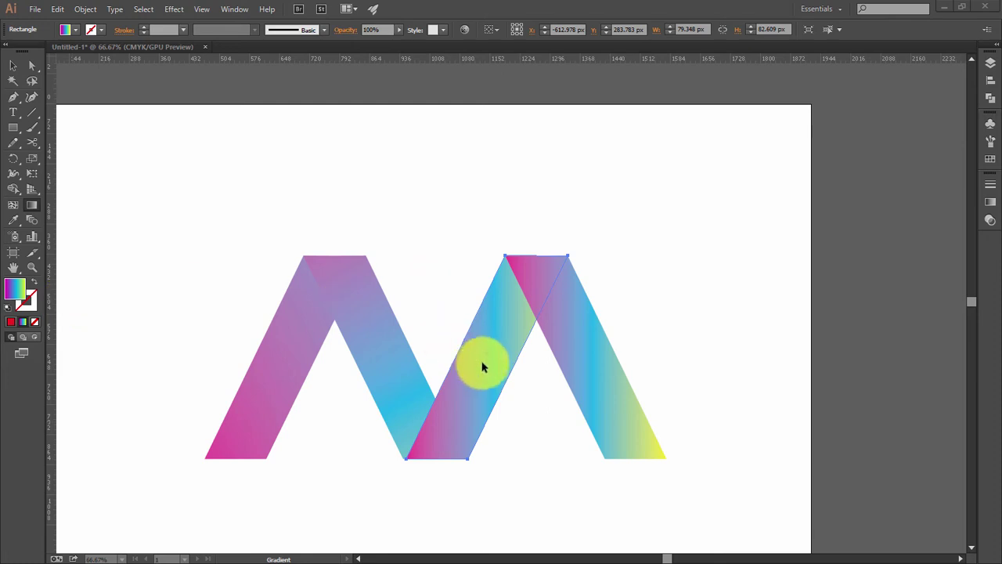
{"action": "key", "text": "v"}
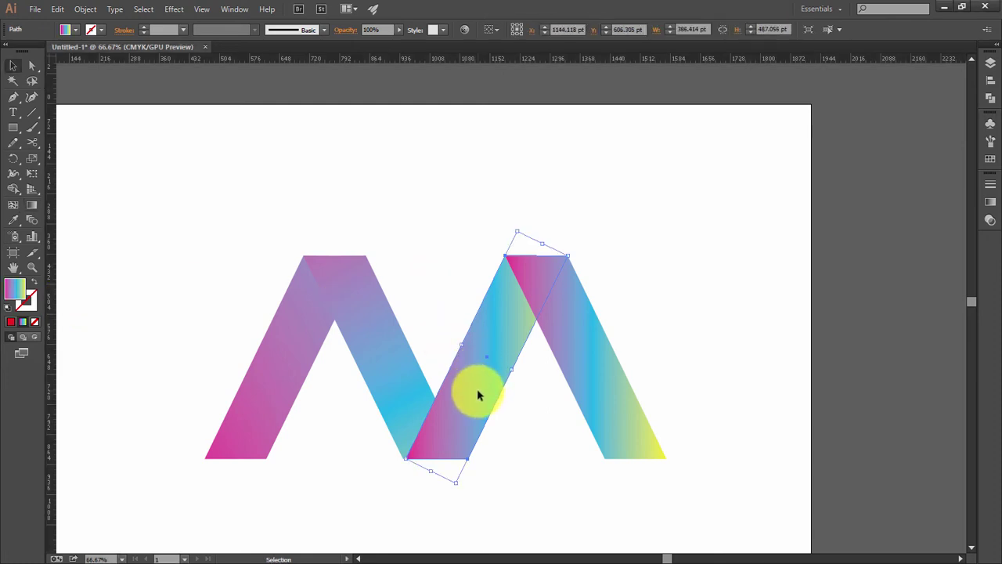
{"action": "key", "text": "g"}
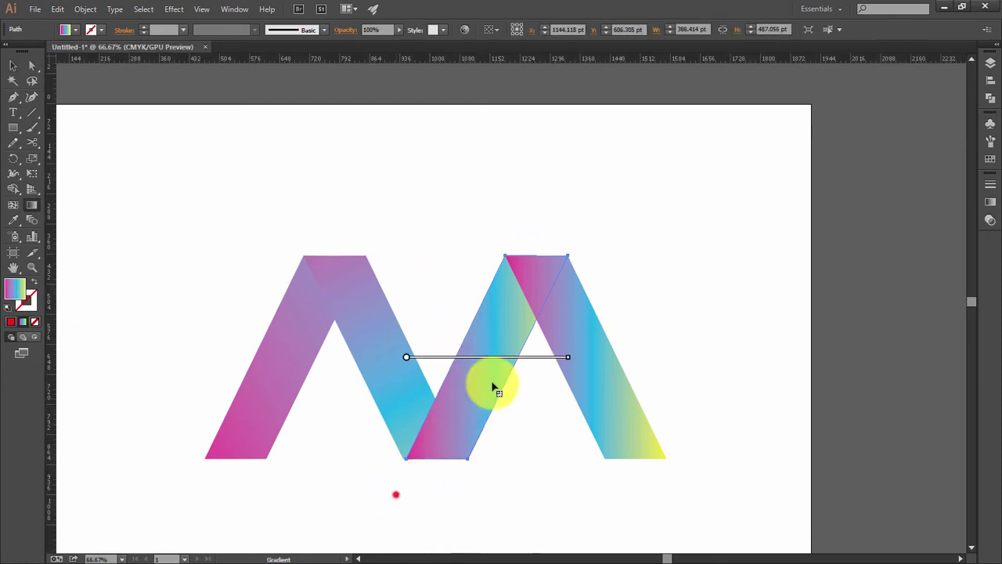
{"action": "left_click_drag", "start_coordinate": [395, 494], "coordinate": [694, 152]}
{"action": "left_click_drag", "start_coordinate": [459, 384], "coordinate": [439, 447]}
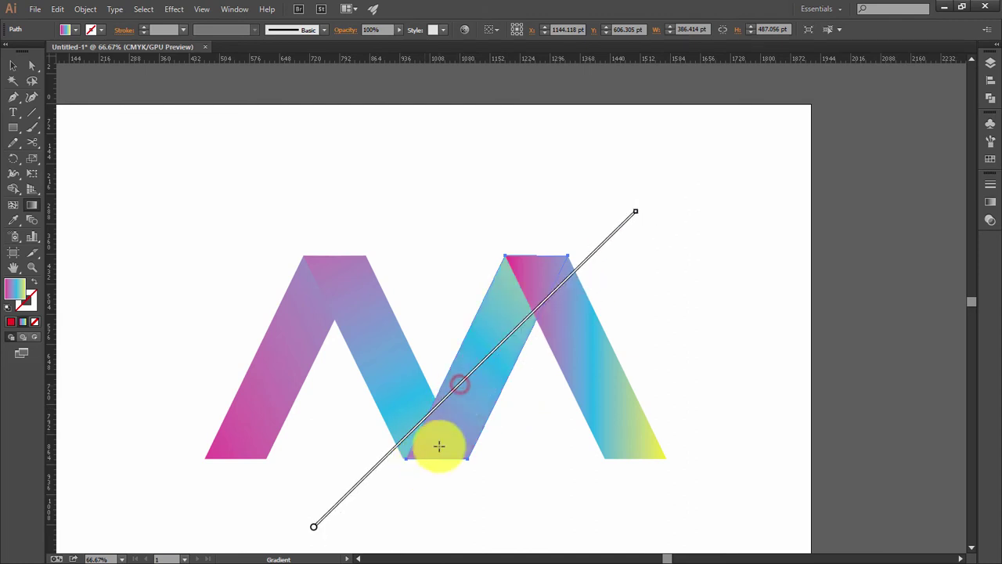
{"action": "left_click_drag", "start_coordinate": [447, 409], "coordinate": [416, 441]}
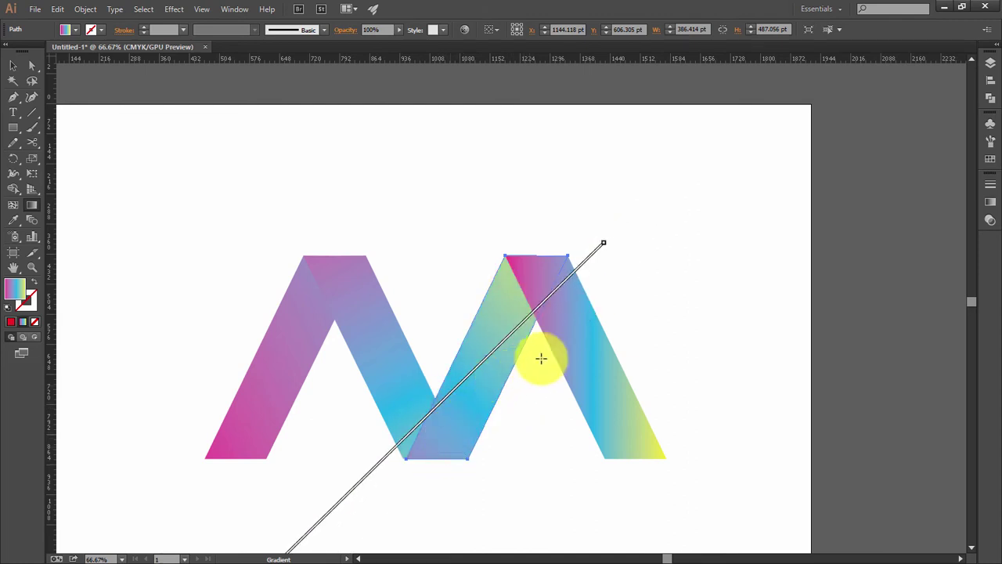
- Lengthen the third strip's gradient toward the upper right and fine-tune its position
{"action": "left_click_drag", "start_coordinate": [604, 243], "coordinate": [633, 212]}
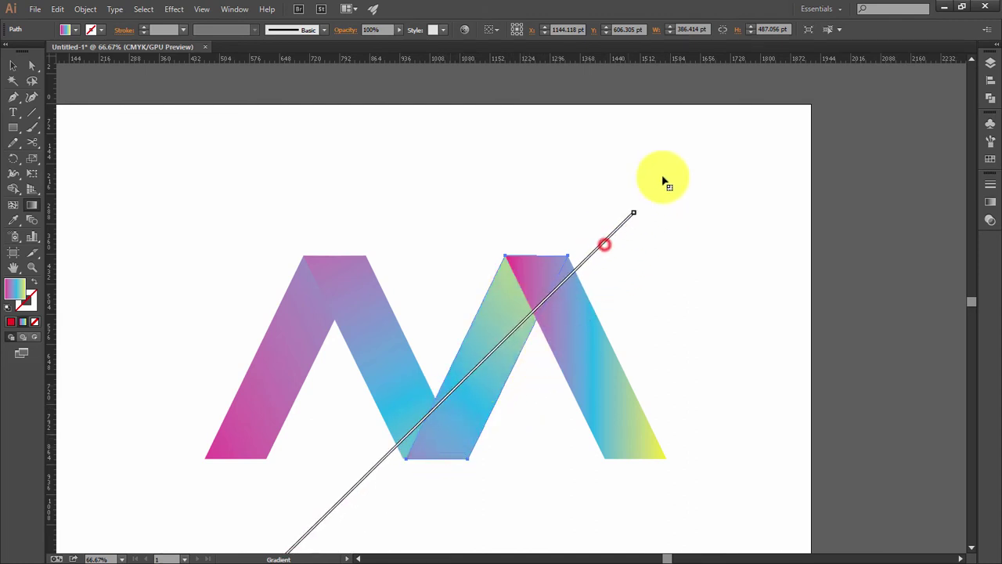
{"action": "left_click_drag", "start_coordinate": [664, 182], "coordinate": [705, 143]}
{"action": "key", "text": "v"}
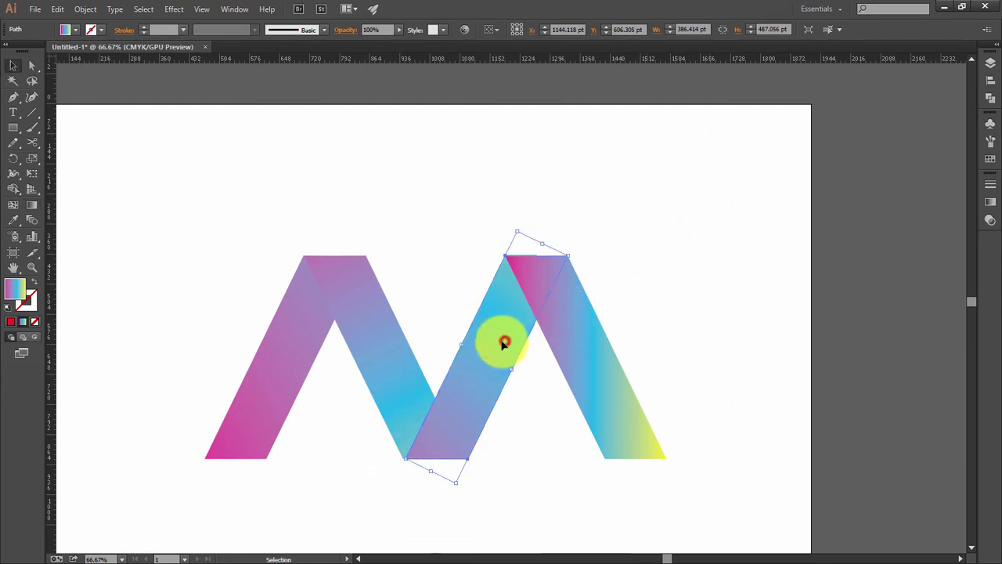
{"action": "key", "text": "g"}
{"action": "mouse_move", "coordinate": [497, 341]}
{"action": "left_mouse_down"}
{"action": "mouse_move", "coordinate": [485, 371]}
{"action": "mouse_move", "coordinate": [462, 382]}
{"action": "left_mouse_up"}
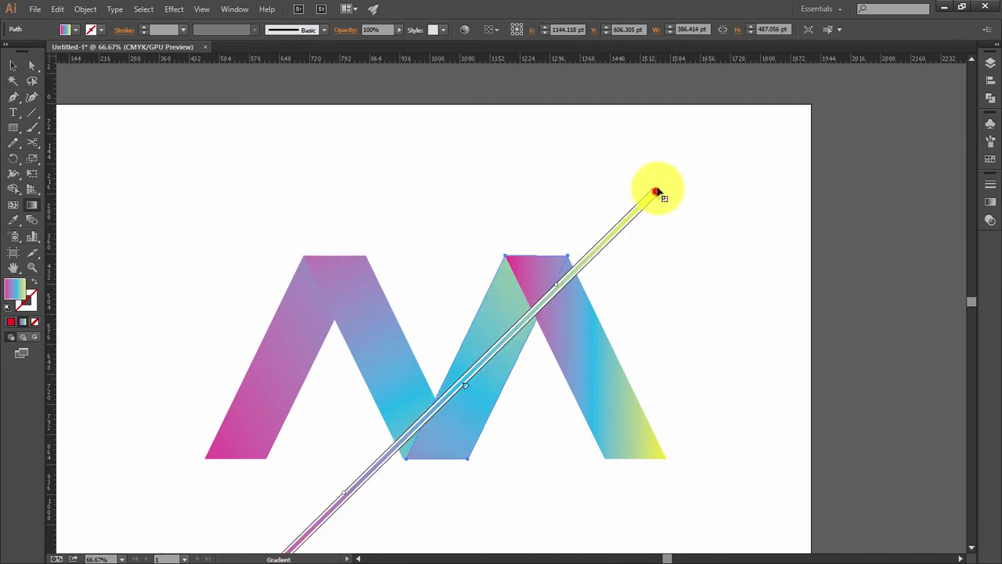
{"action": "left_click_drag", "start_coordinate": [657, 192], "coordinate": [683, 166]}
- Run the fourth strip's gradient down its length, blue into pale yellow-green, past its bottom
{"action": "left_click", "coordinate": [593, 343]}
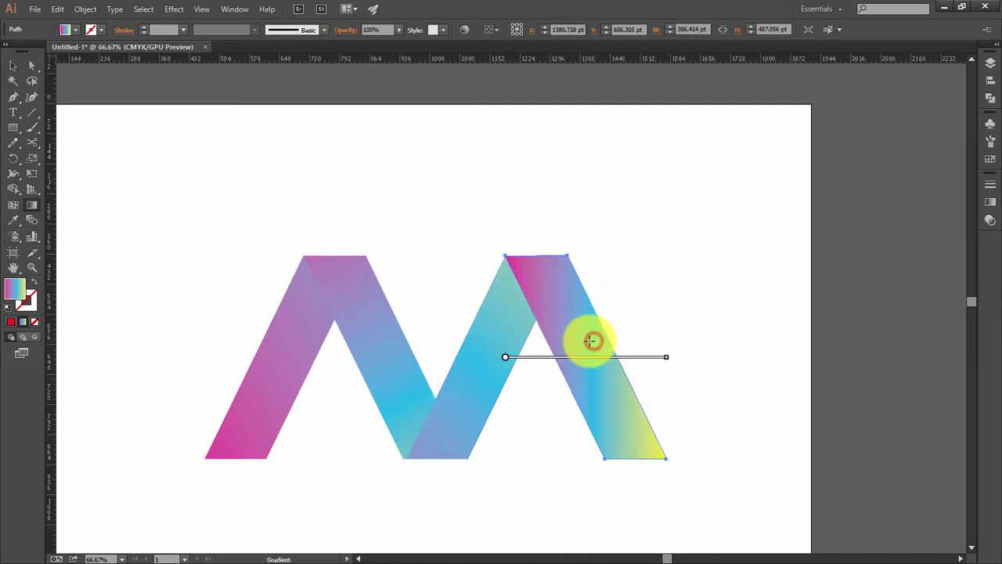
{"action": "left_click_drag", "start_coordinate": [517, 239], "coordinate": [666, 499]}
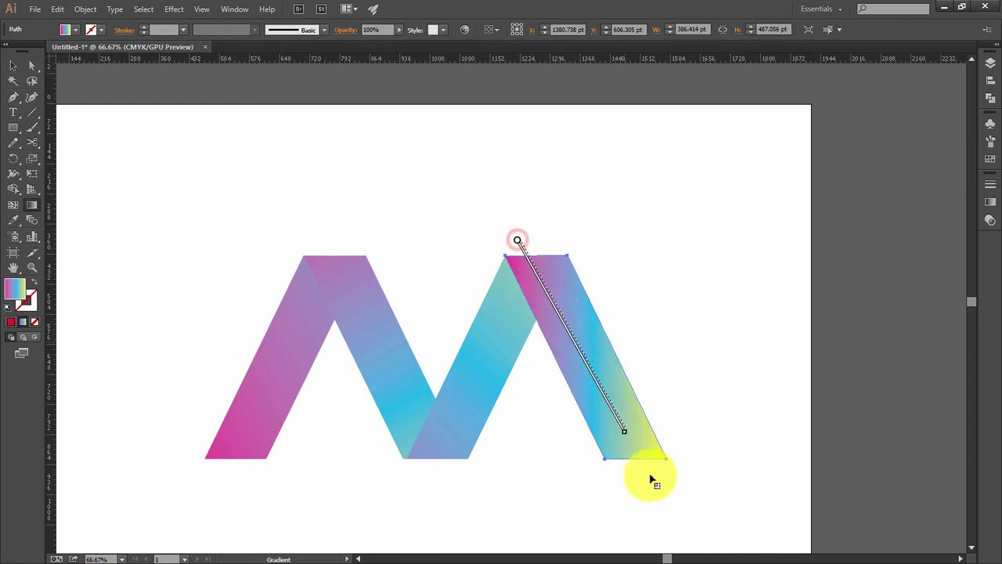
{"action": "left_click_drag", "start_coordinate": [646, 464], "coordinate": [619, 413]}
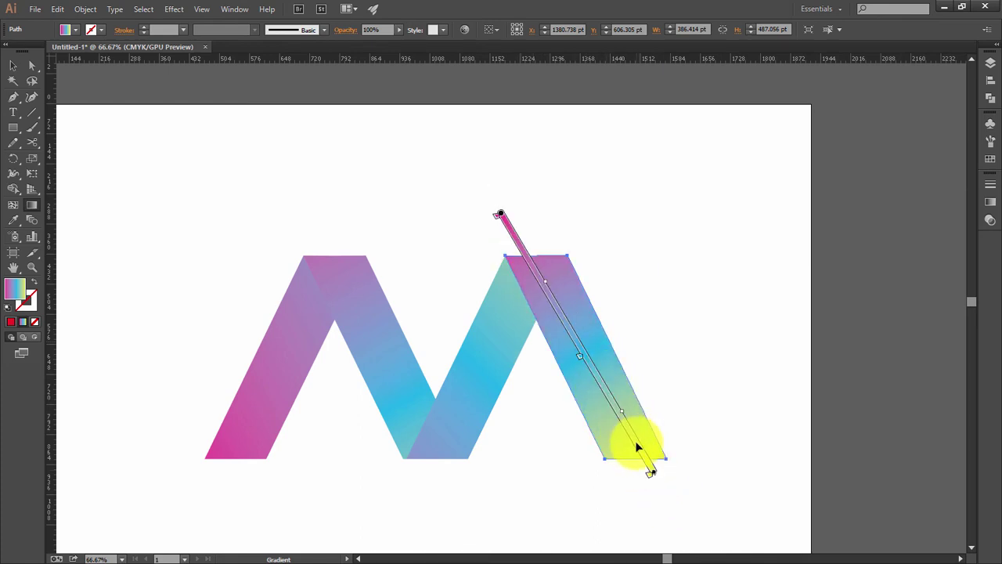
{"action": "key", "text": "ctrl+z"}
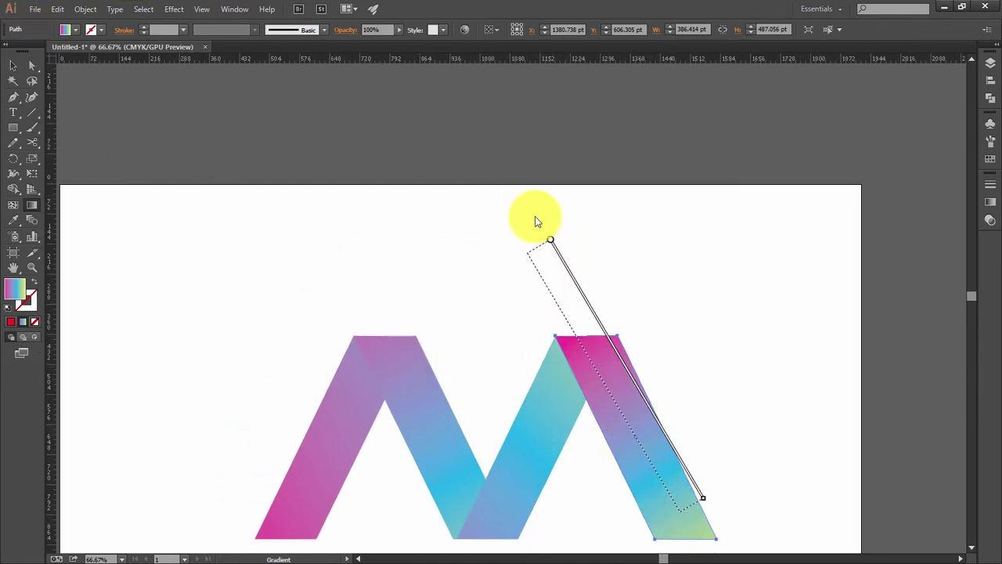
{"action": "left_click_drag", "start_coordinate": [530, 253], "coordinate": [504, 196]}
{"action": "scroll", "coordinate": [504, 197], "scroll_direction": "down", "scroll_amount": 2}
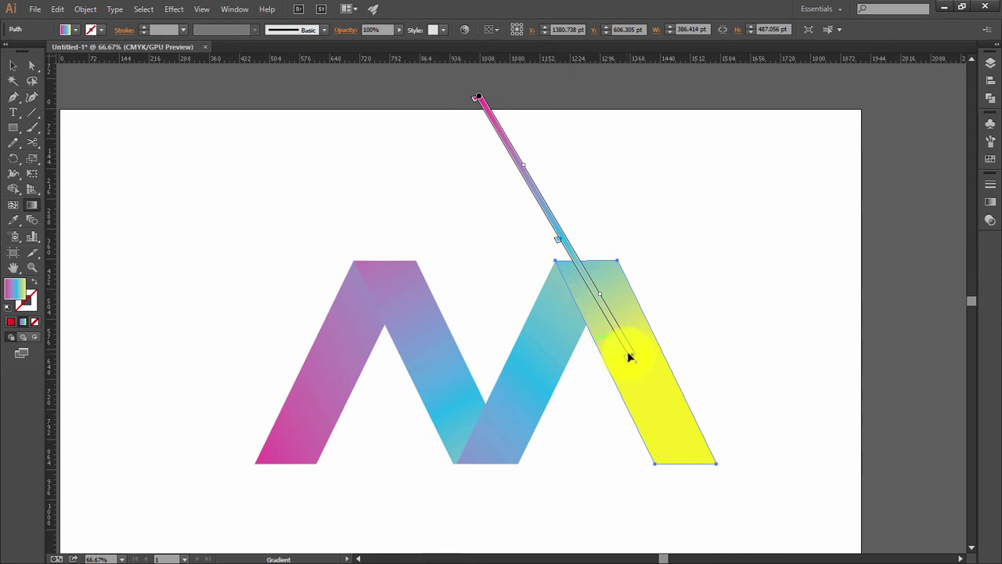
{"action": "left_click_drag", "start_coordinate": [631, 356], "coordinate": [737, 532]}
- Set all four strips' transparency blend mode to Multiply so overlaps darken
{"action": "left_click", "coordinate": [14, 65]}
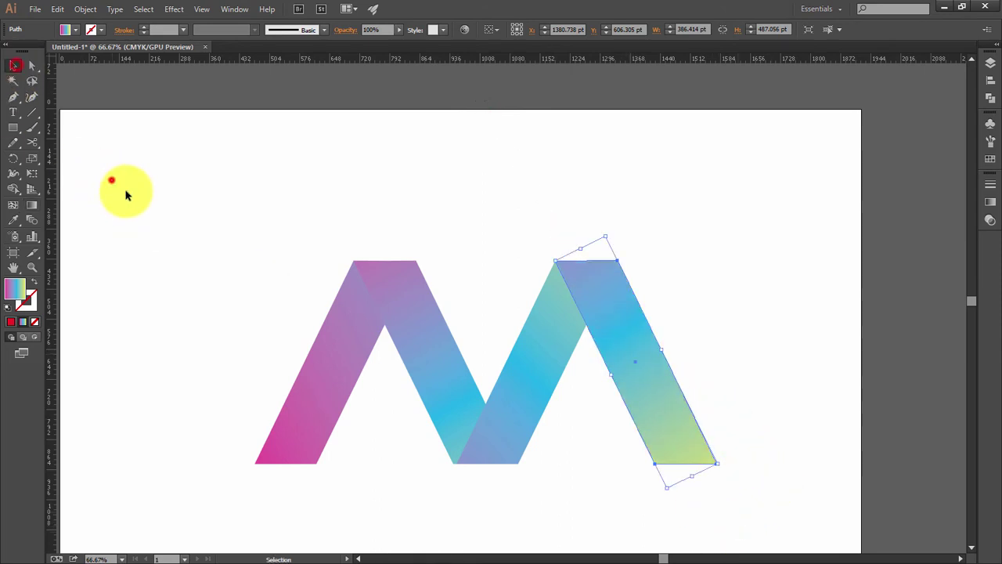
{"action": "left_click_drag", "start_coordinate": [152, 206], "coordinate": [721, 381]}
{"action": "left_click", "coordinate": [997, 208]}
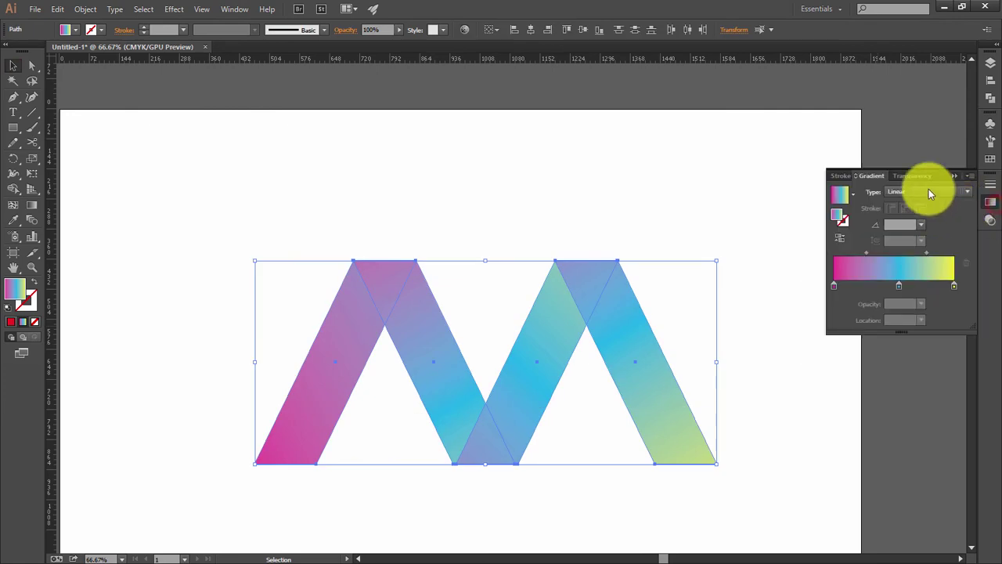
{"action": "left_click", "coordinate": [929, 189]}
{"action": "left_click", "coordinate": [918, 177]}
{"action": "left_click", "coordinate": [916, 175]}
{"action": "left_click", "coordinate": [861, 194]}
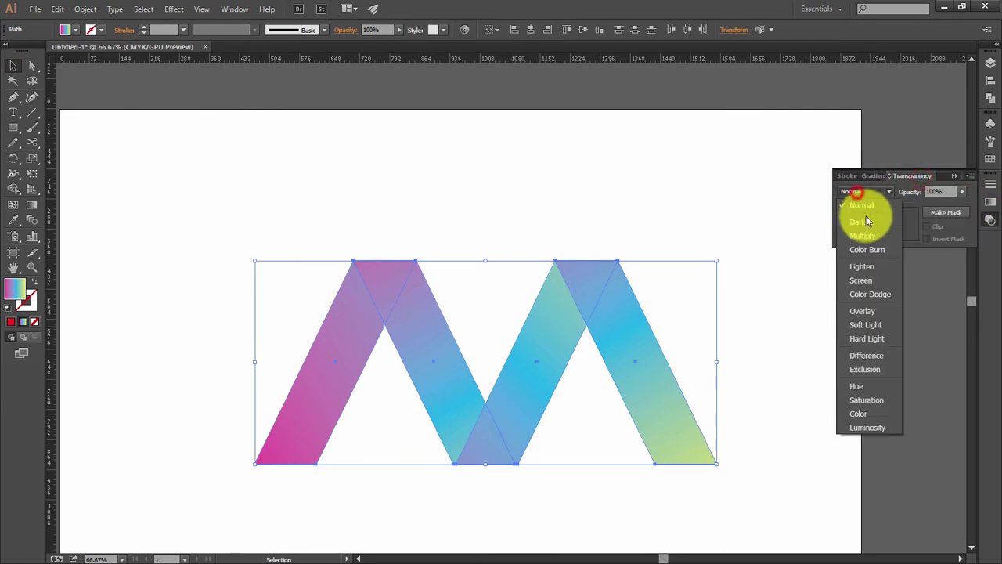
{"action": "left_click", "coordinate": [869, 229]}
{"action": "left_click", "coordinate": [951, 174]}
{"action": "left_click", "coordinate": [794, 198]}
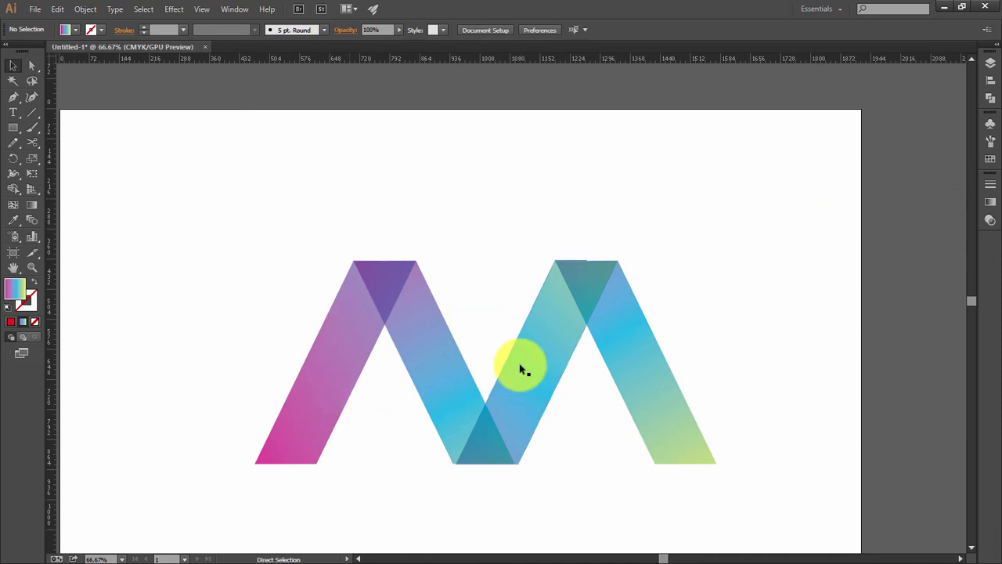
- Enlarge and reposition the whole letter on the page
{"action": "scroll", "coordinate": [522, 368], "scroll_direction": "up", "scroll_amount": 1}
{"action": "left_click_drag", "start_coordinate": [320, 224], "coordinate": [757, 519]}
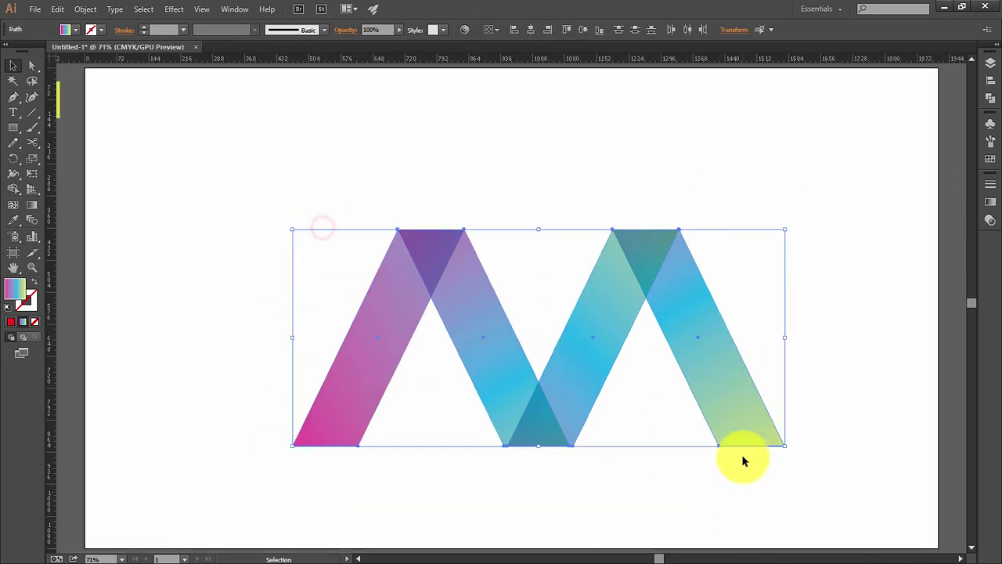
{"action": "mouse_move", "coordinate": [744, 426]}
{"action": "left_mouse_down"}
{"action": "mouse_move", "coordinate": [718, 404]}
{"action": "mouse_move", "coordinate": [757, 454]}
{"action": "left_mouse_up"}
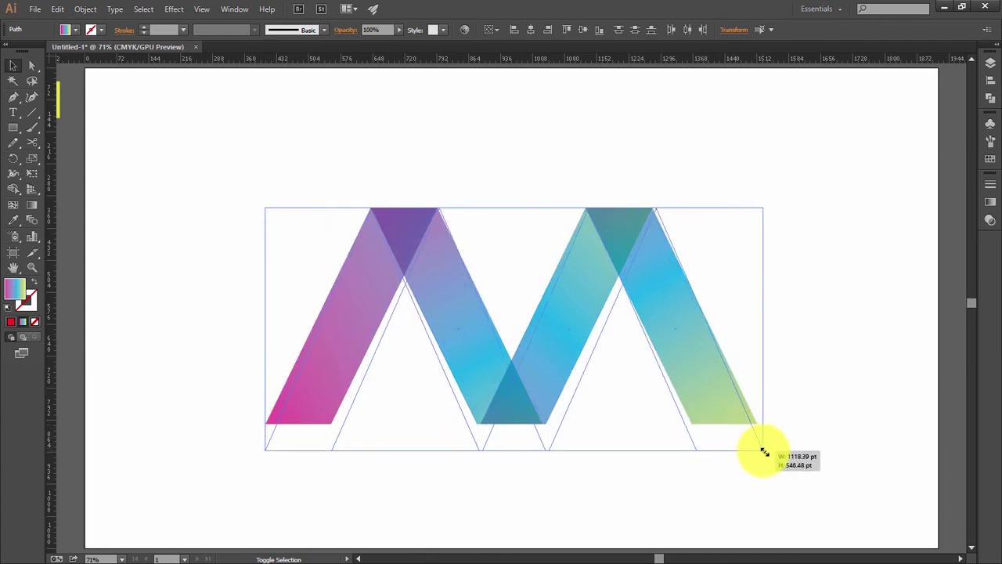
{"action": "left_click_drag", "start_coordinate": [756, 453], "coordinate": [757, 452]}
{"action": "left_click_drag", "start_coordinate": [696, 405], "coordinate": [704, 381]}
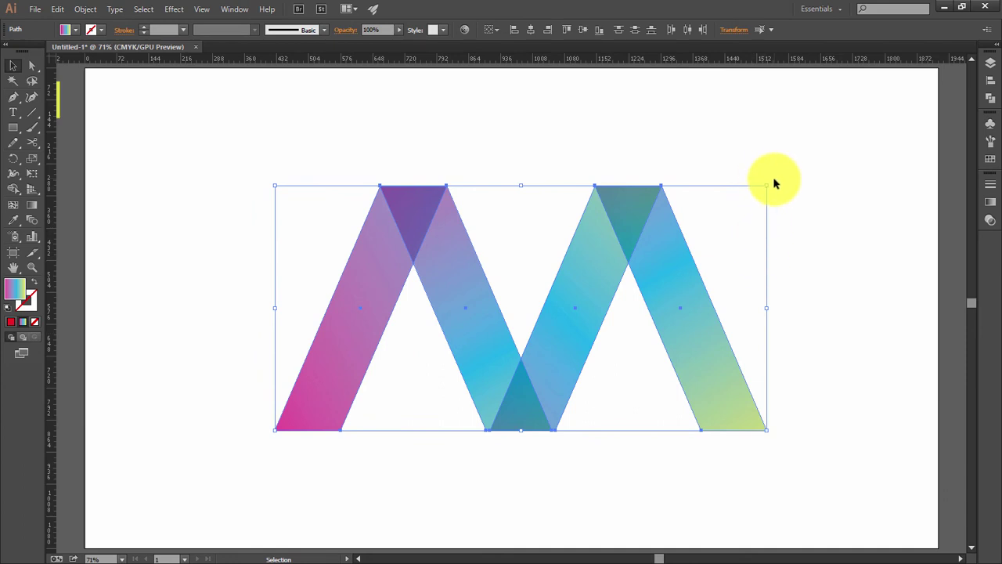
- Reflect the whole W across the vertical axis, putting magenta on the left and yellow-green on the right
{"action": "left_click_drag", "start_coordinate": [772, 181], "coordinate": [376, 392]}
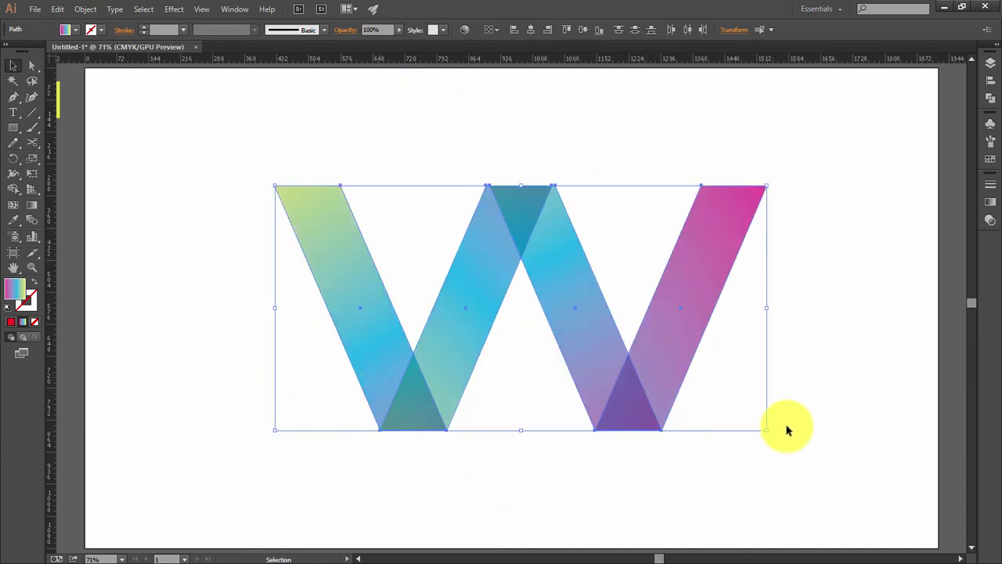
{"action": "left_click", "coordinate": [811, 419]}
{"action": "left_click_drag", "start_coordinate": [237, 218], "coordinate": [771, 441]}
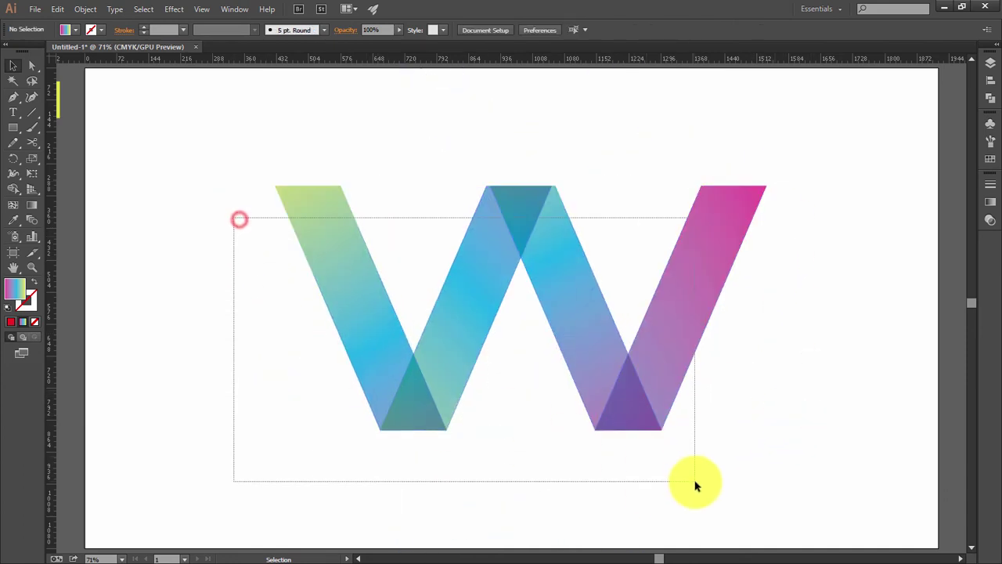
{"action": "left_click", "coordinate": [813, 419]}
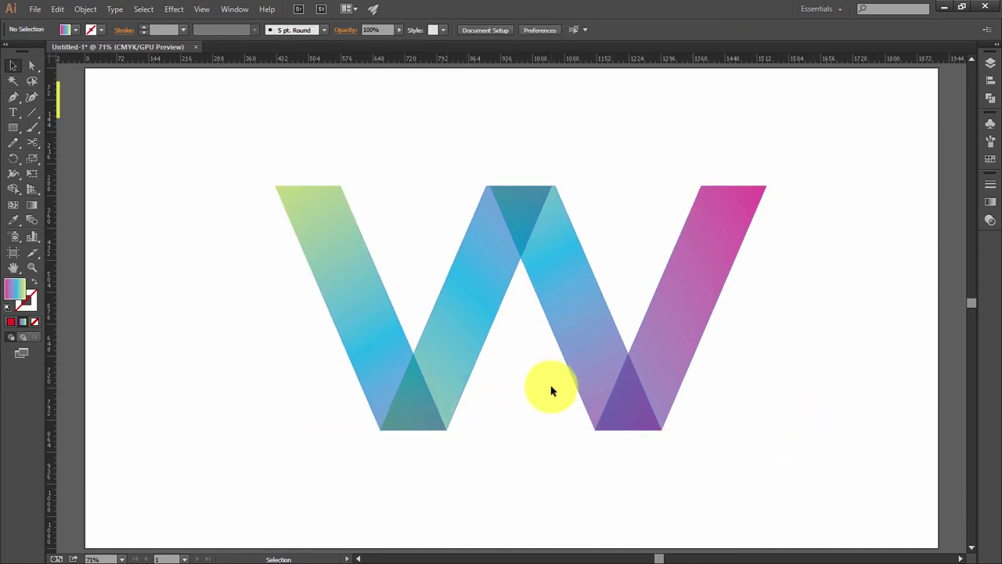
{"action": "left_click_drag", "start_coordinate": [212, 242], "coordinate": [769, 379]}
{"action": "right_click", "coordinate": [618, 364]}
{"action": "mouse_move", "coordinate": [653, 528]}
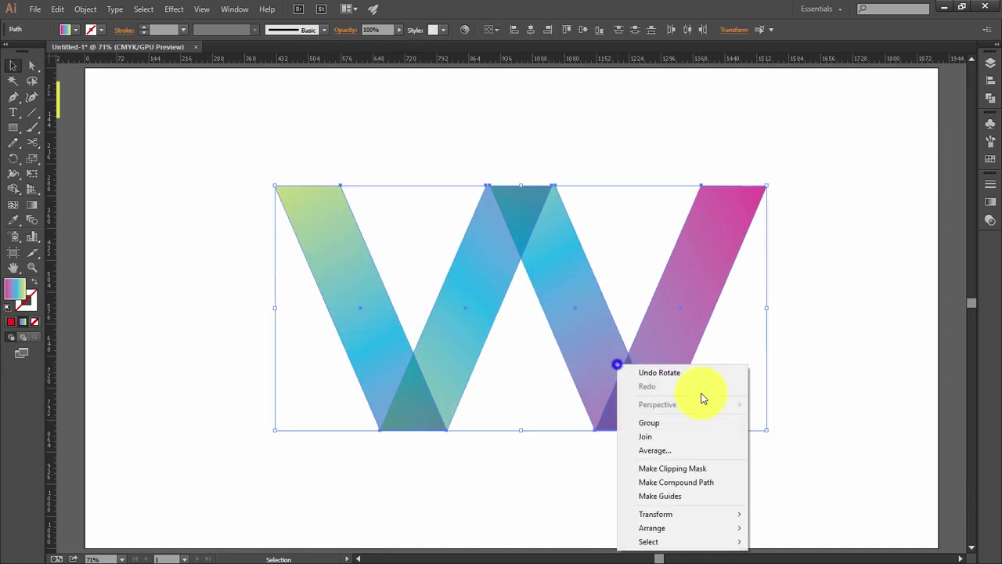
{"action": "left_click", "coordinate": [714, 529]}
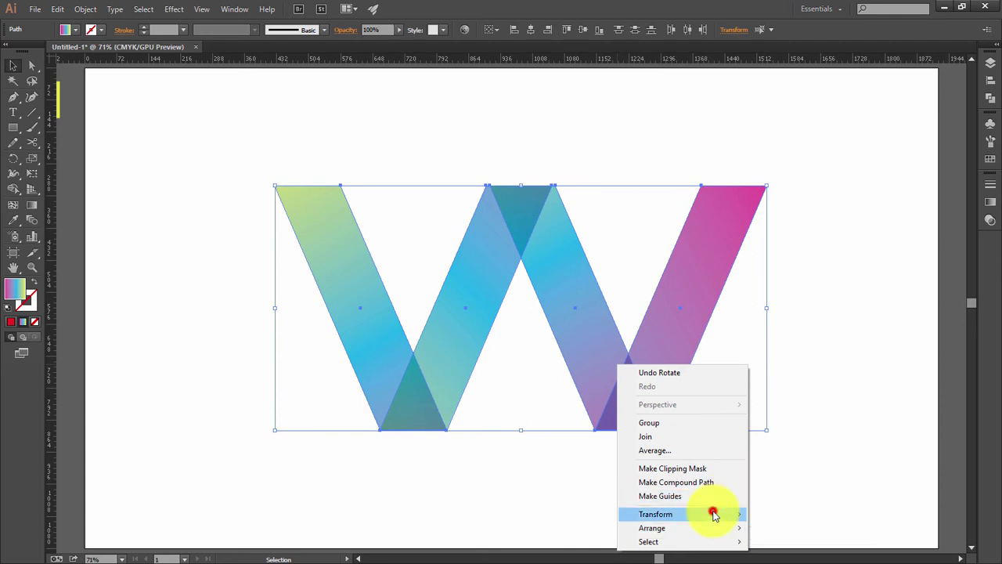
{"action": "left_click", "coordinate": [814, 452]}
{"action": "key", "text": "Return"}
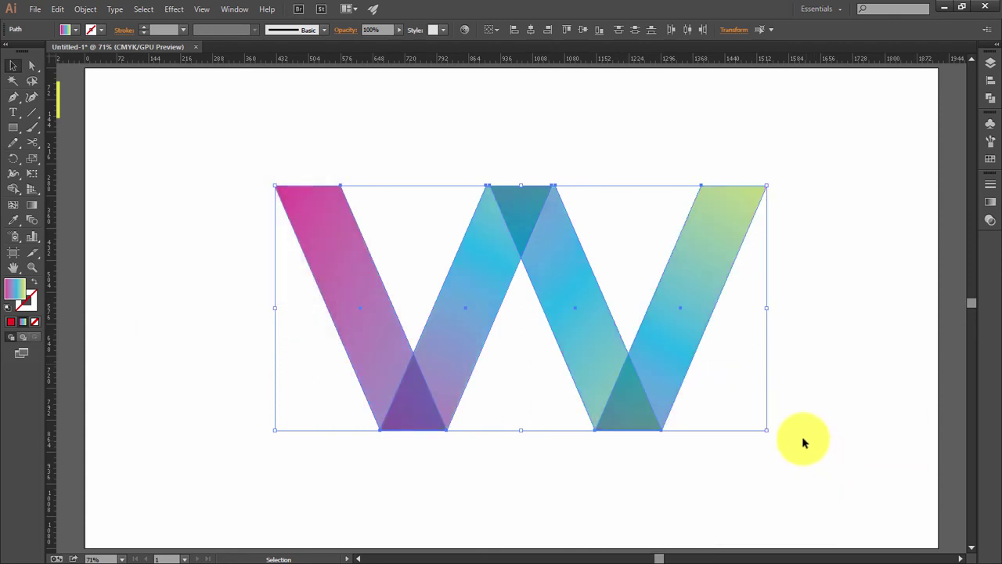
{"action": "left_click", "coordinate": [804, 387]}
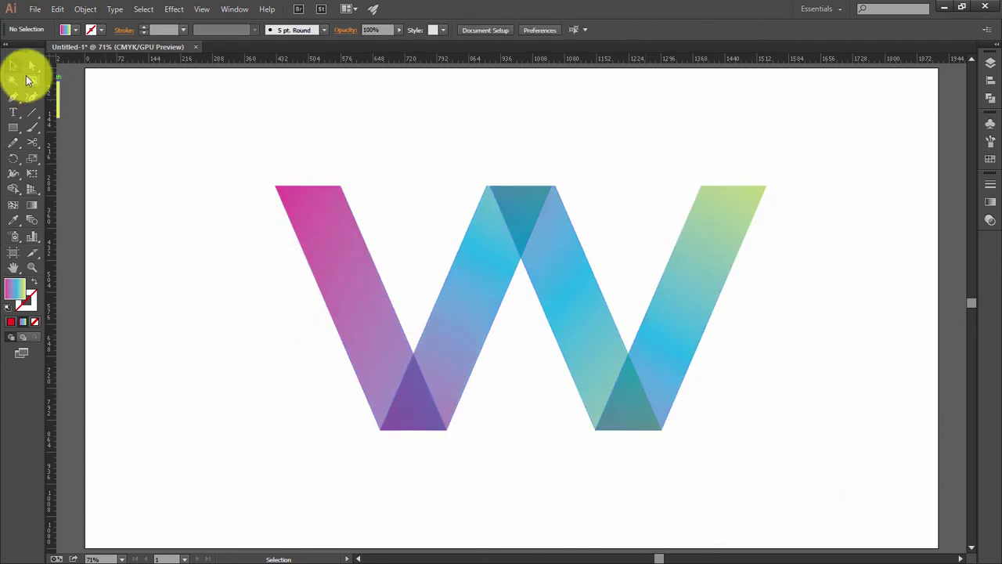
- Draw a closed triangle over the W's left stripe, starting at its top-left corner
{"action": "left_click", "coordinate": [275, 186]}
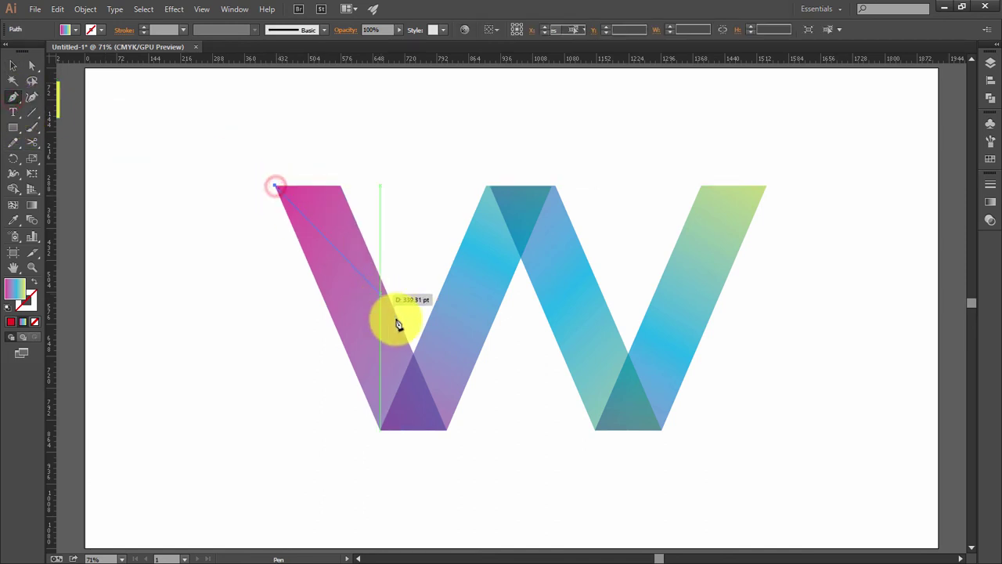
{"action": "left_click", "coordinate": [447, 431]}
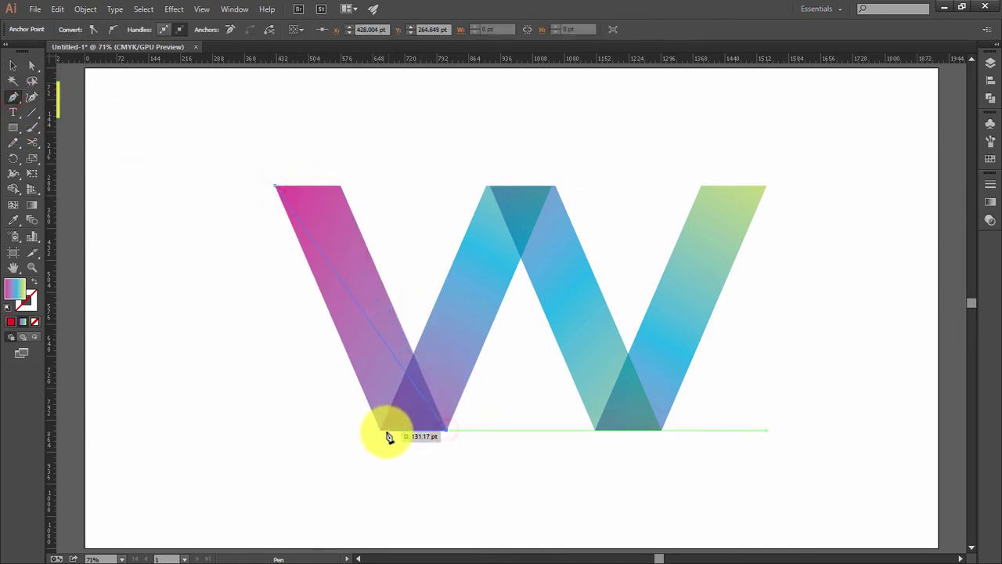
{"action": "left_click", "coordinate": [381, 431]}
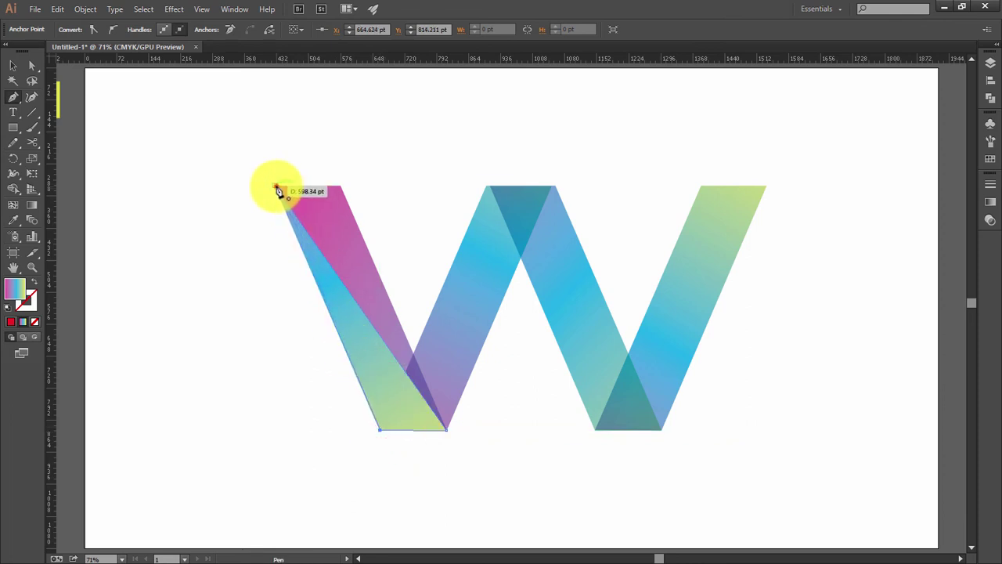
{"action": "left_click", "coordinate": [276, 188]}
{"action": "left_click", "coordinate": [23, 73]}
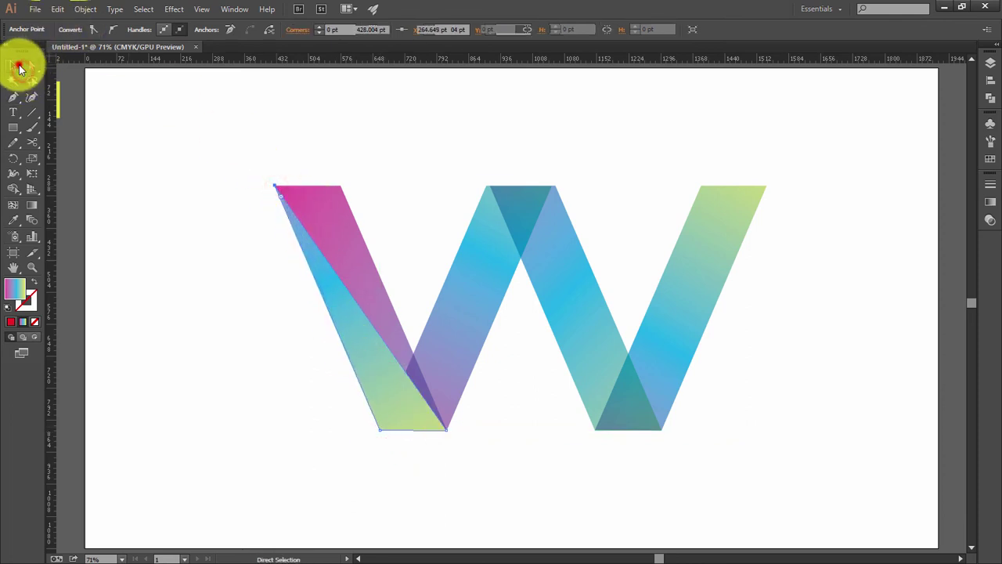
- Fill the triangle with white and set its opacity to 10%
{"action": "left_click", "coordinate": [16, 67]}
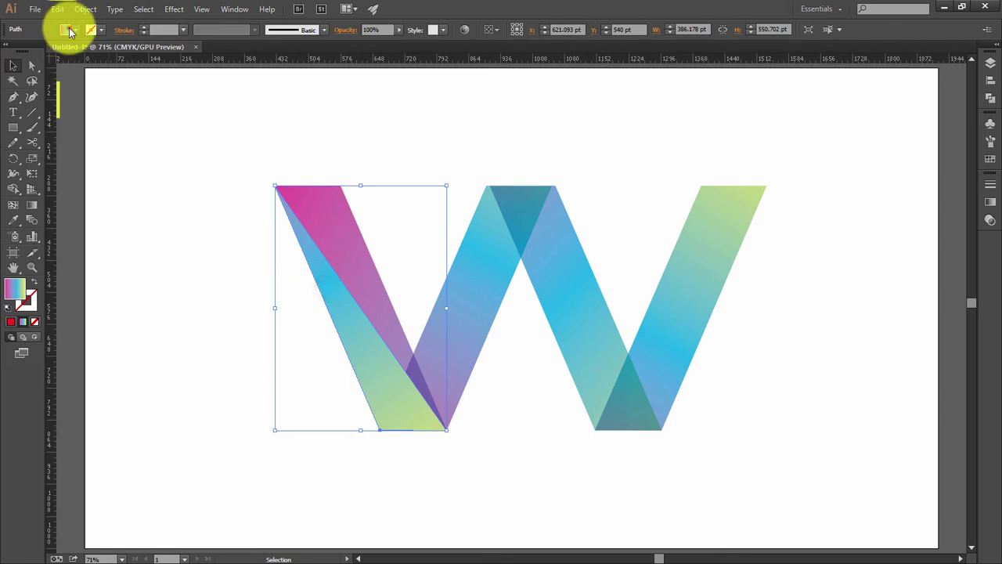
{"action": "left_click", "coordinate": [69, 31]}
{"action": "left_click", "coordinate": [26, 48]}
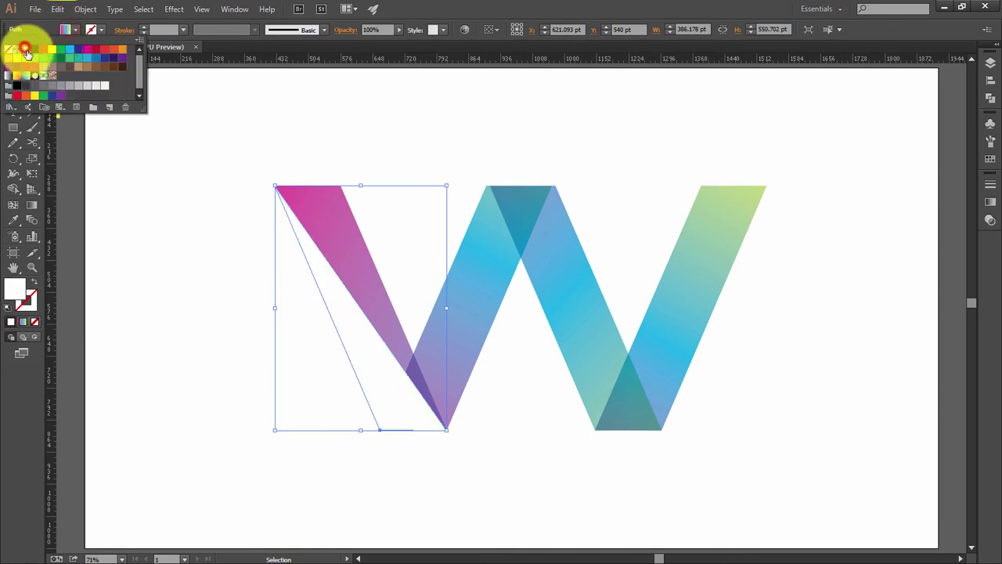
{"action": "left_click", "coordinate": [371, 29]}
{"action": "type", "text": "10"}
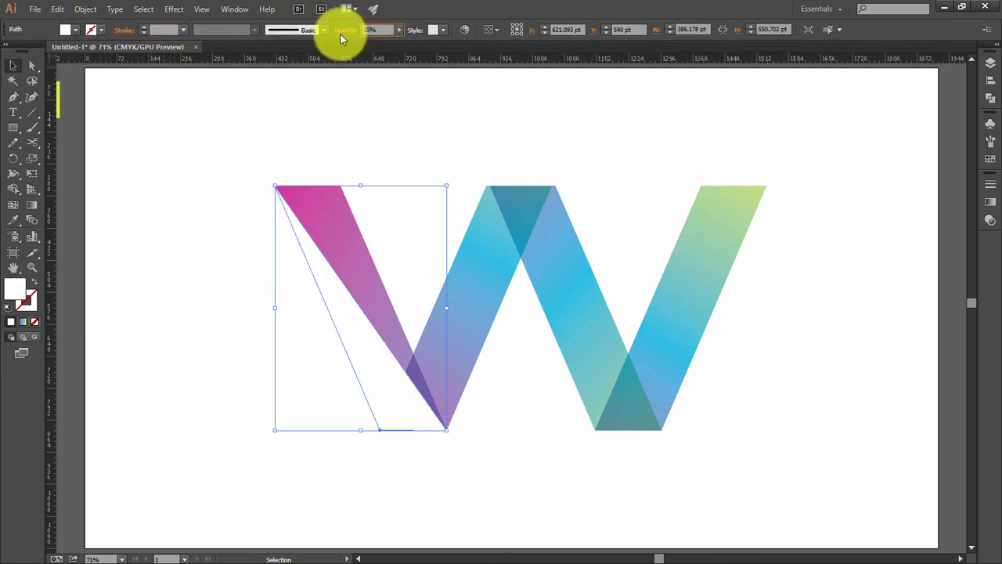
{"action": "left_click", "coordinate": [392, 112]}
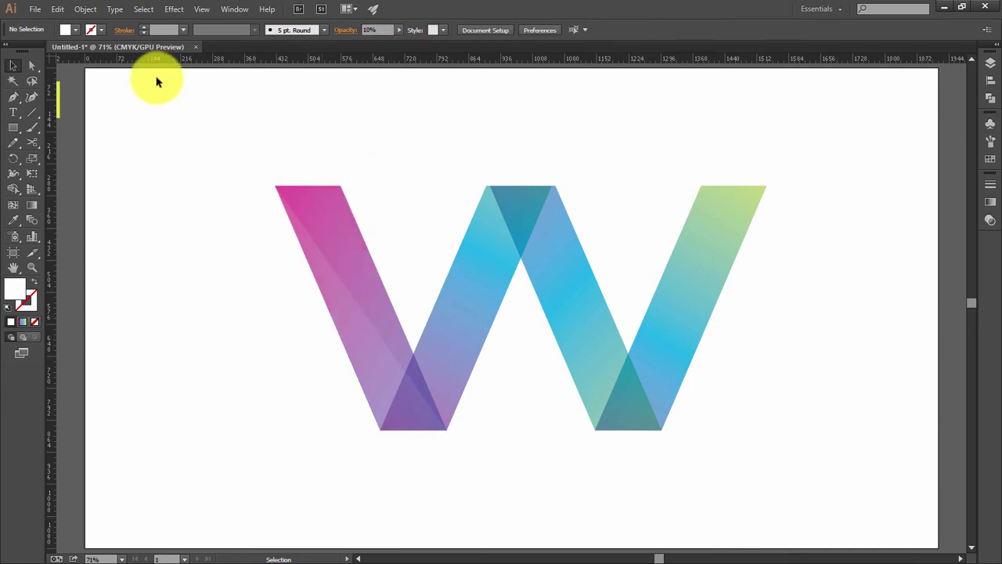
- Draw a closed triangle over the second stripe reaching up to the W's middle peak
{"action": "left_click", "coordinate": [380, 428]}
{"action": "left_click", "coordinate": [552, 186]}
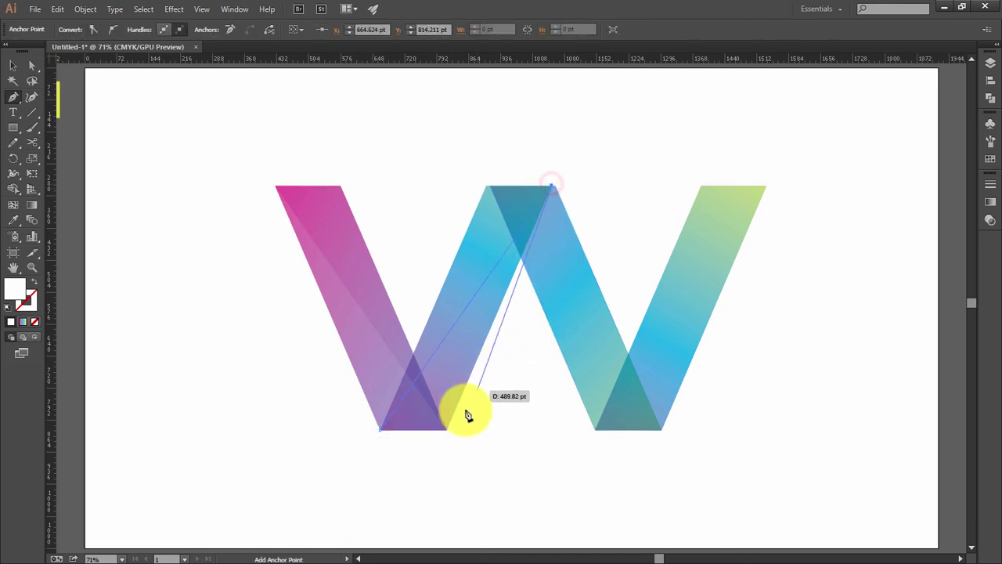
{"action": "left_click", "coordinate": [446, 429]}
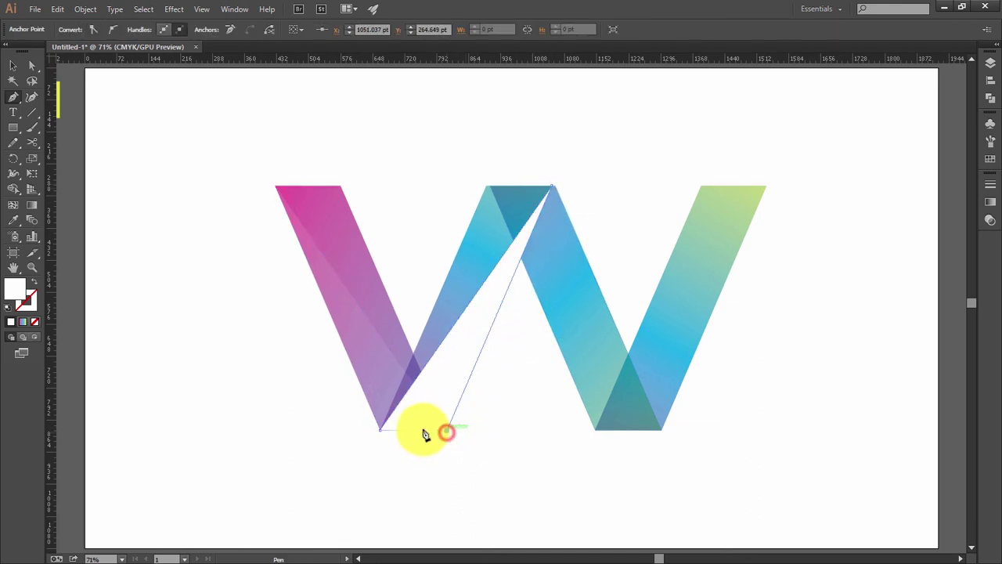
{"action": "left_click", "coordinate": [381, 430]}
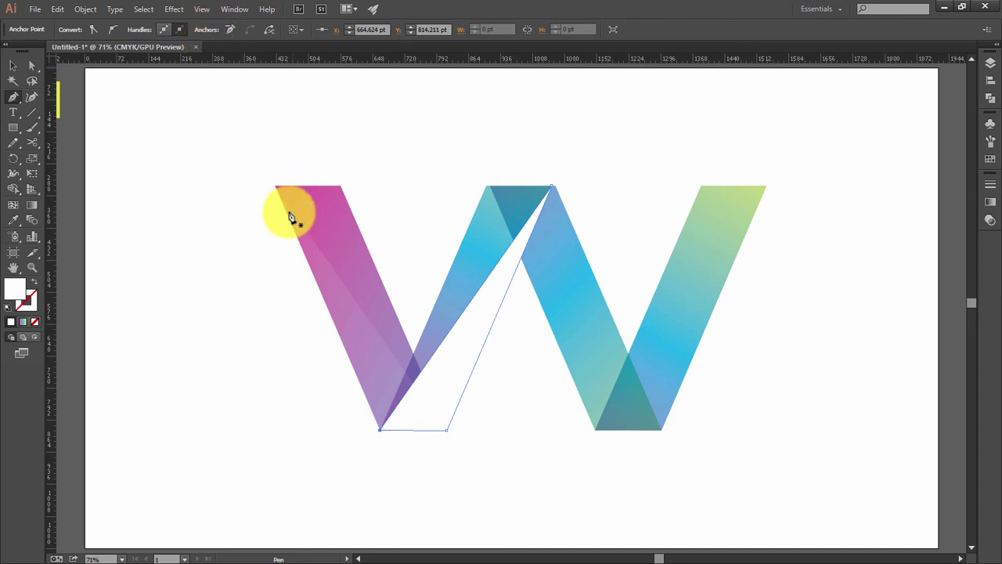
- Copy the white 10% highlight style onto the new triangle with the Eyedropper
{"action": "left_click", "coordinate": [14, 67]}
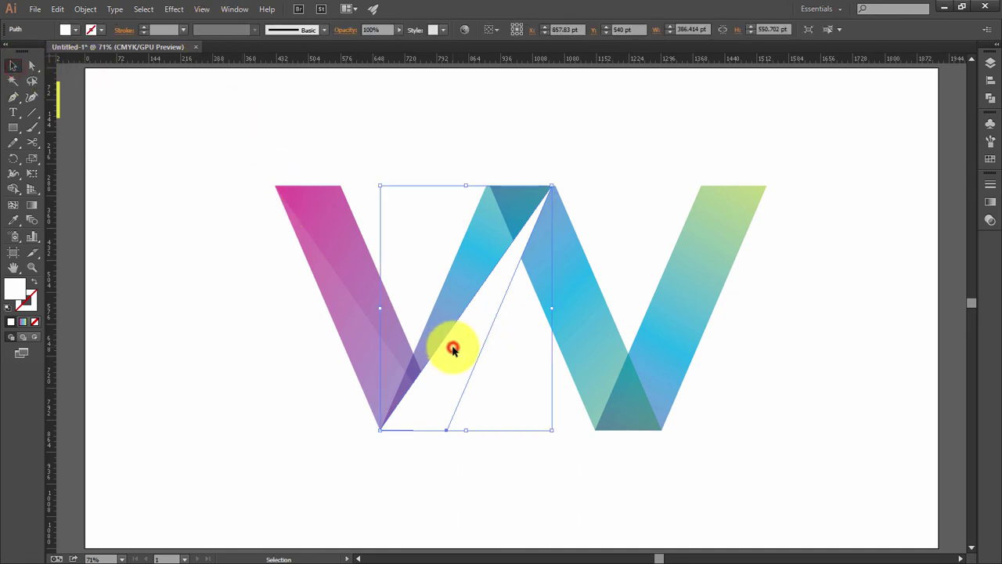
{"action": "key", "text": "i"}
{"action": "left_click", "coordinate": [337, 305]}
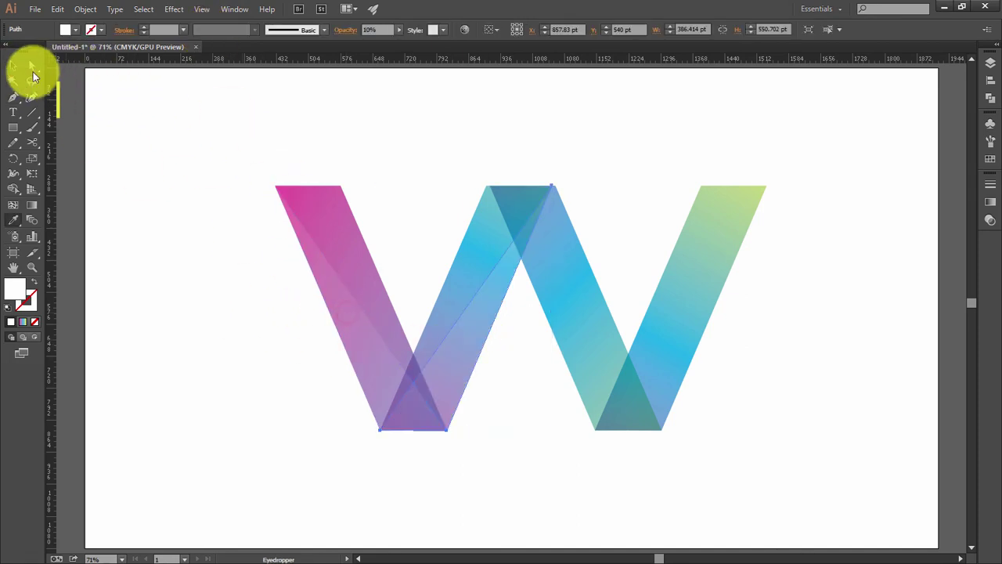
{"action": "key", "text": "v"}
{"action": "left_click", "coordinate": [206, 308]}
- Open the Reflect settings for the triangle, then close them without changes
{"action": "left_click", "coordinate": [459, 349]}
{"action": "right_click", "coordinate": [459, 349]}
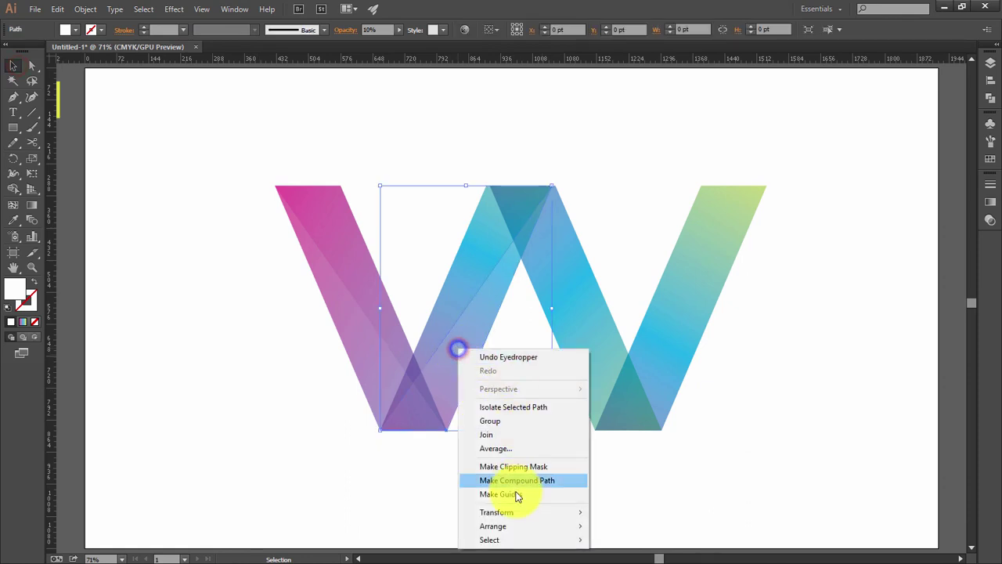
{"action": "left_click", "coordinate": [537, 513]}
{"action": "left_click", "coordinate": [641, 451]}
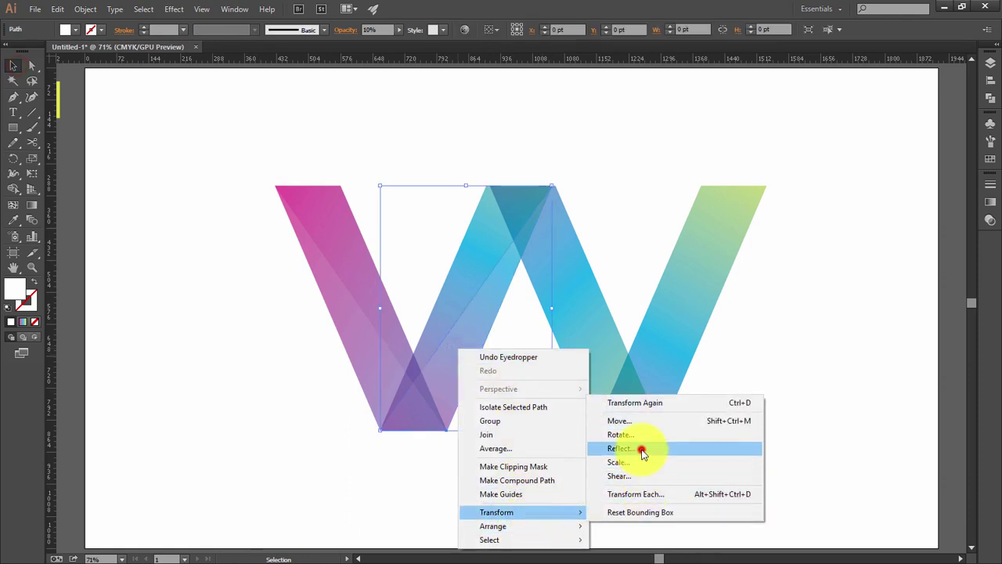
{"action": "left_click", "coordinate": [303, 314]}
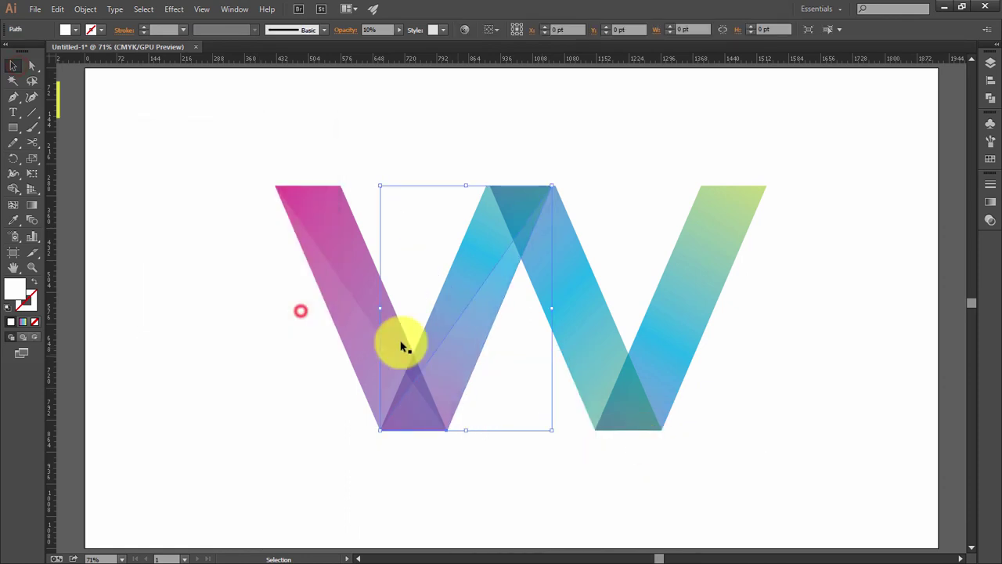
{"action": "left_click", "coordinate": [514, 480]}
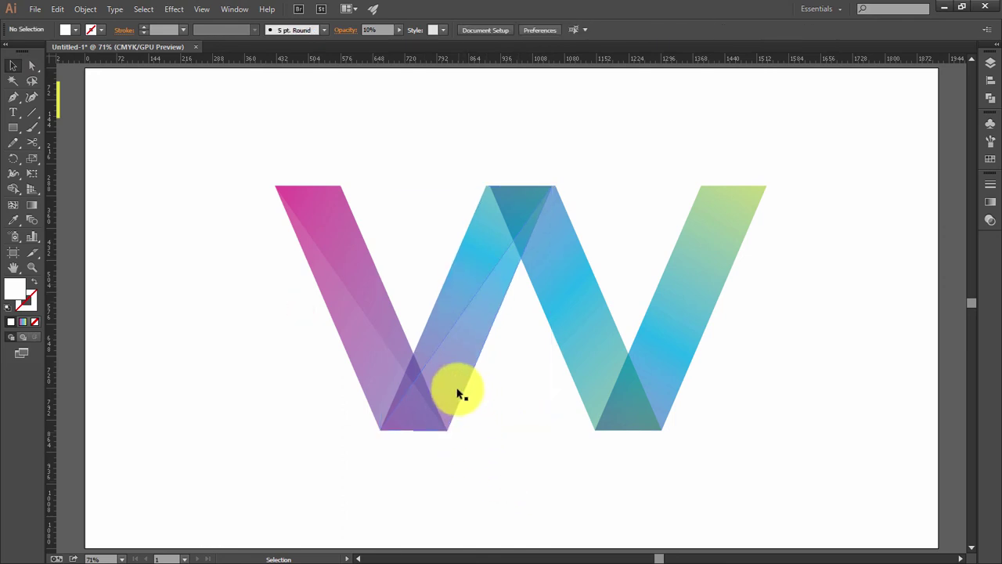
- Draw another closed triangle from the second stripe's base up to its top edge
{"action": "key", "text": "p"}
{"action": "left_click", "coordinate": [380, 430]}
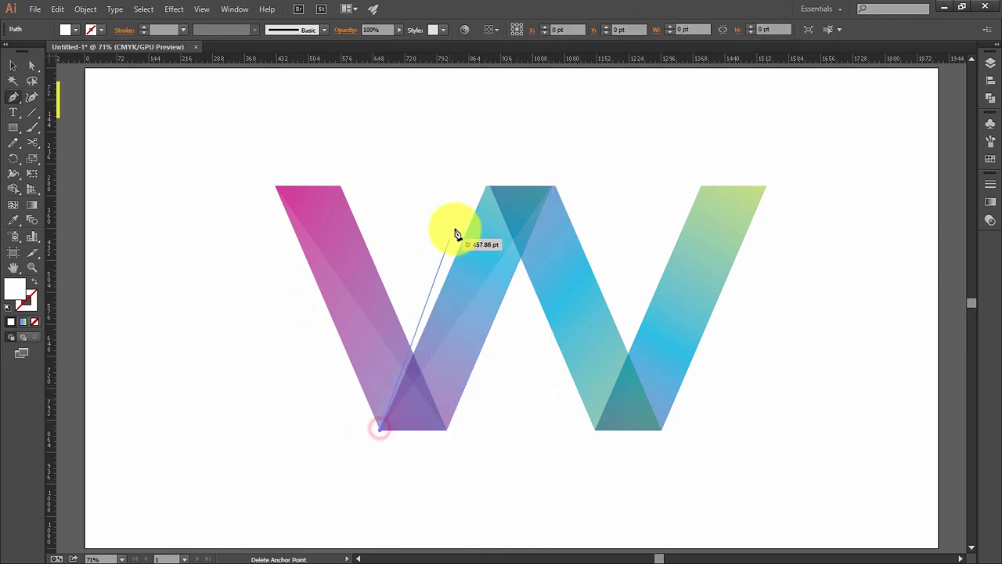
{"action": "left_click", "coordinate": [485, 187]}
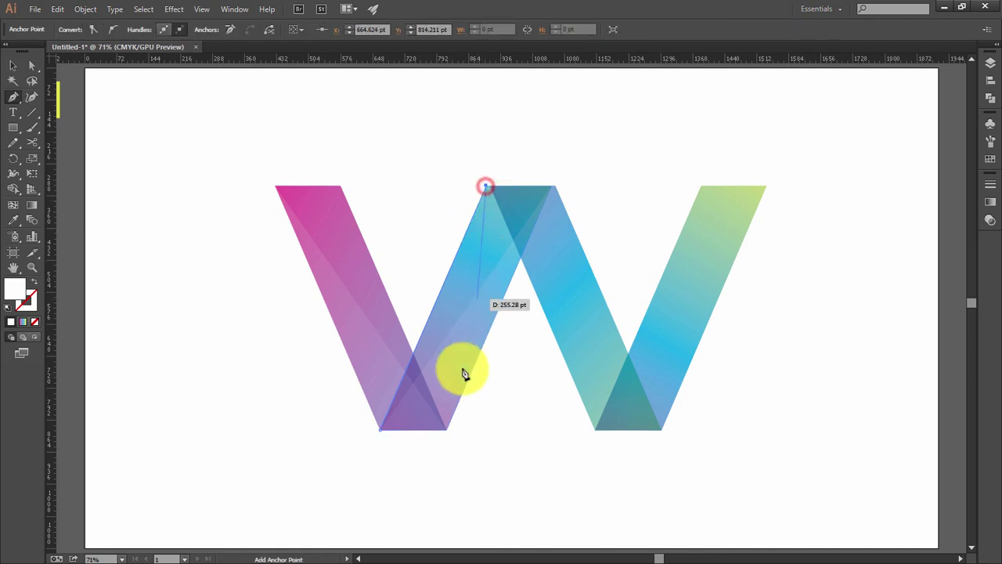
{"action": "left_click", "coordinate": [448, 431]}
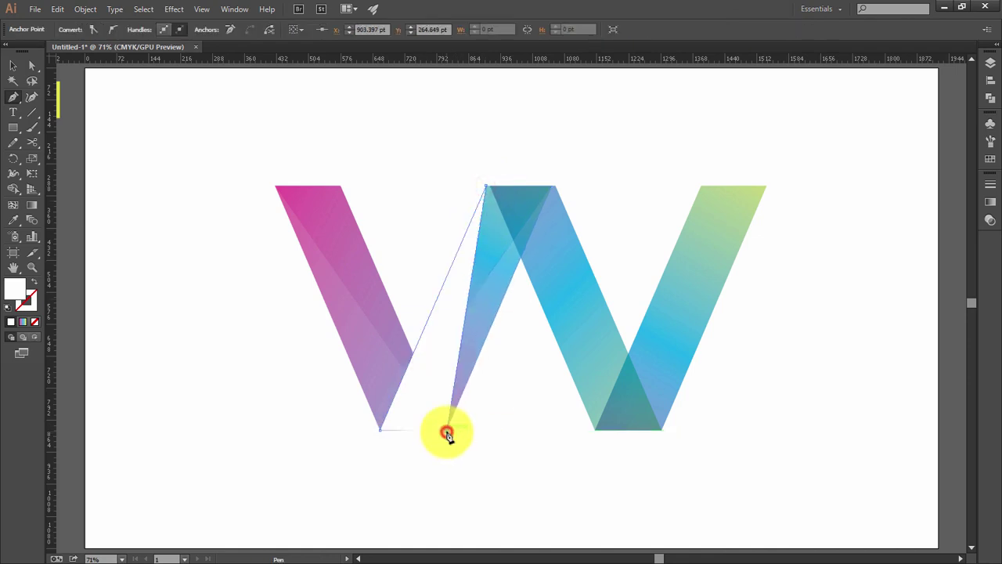
{"action": "left_click", "coordinate": [380, 431]}
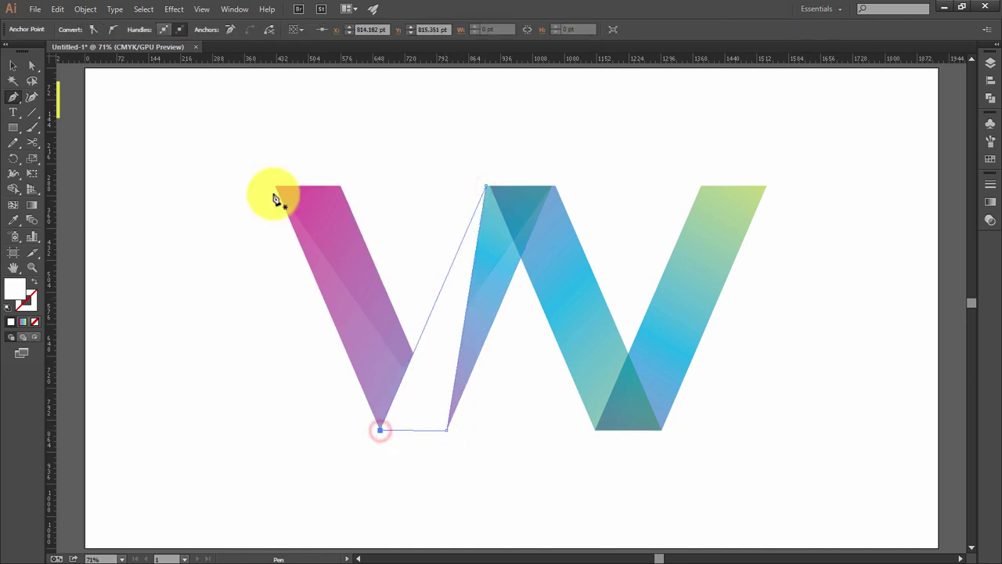
- Give this triangle the translucent white highlight style with the Eyedropper
{"action": "left_click", "coordinate": [14, 65]}
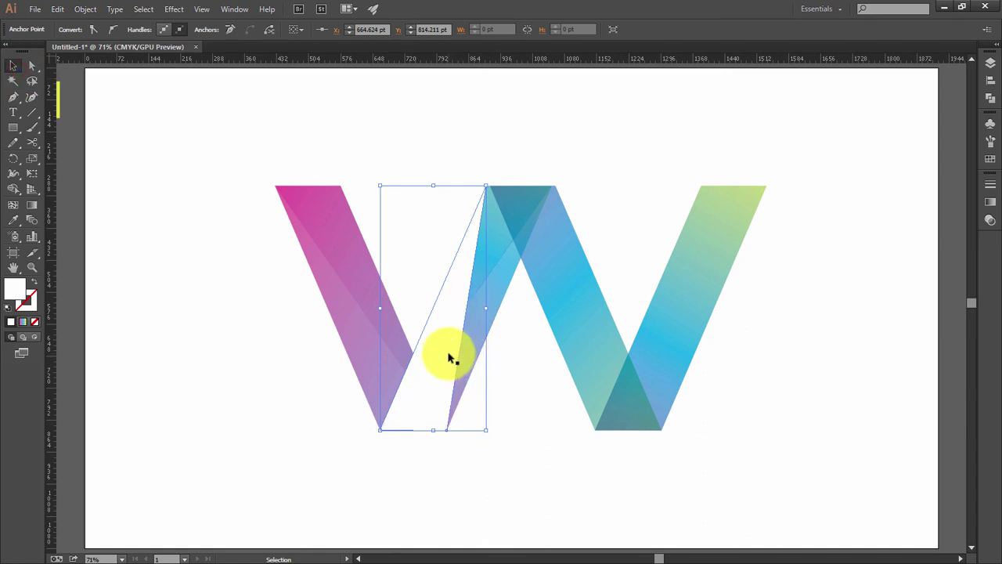
{"action": "key", "text": "i"}
{"action": "left_click", "coordinate": [502, 289]}
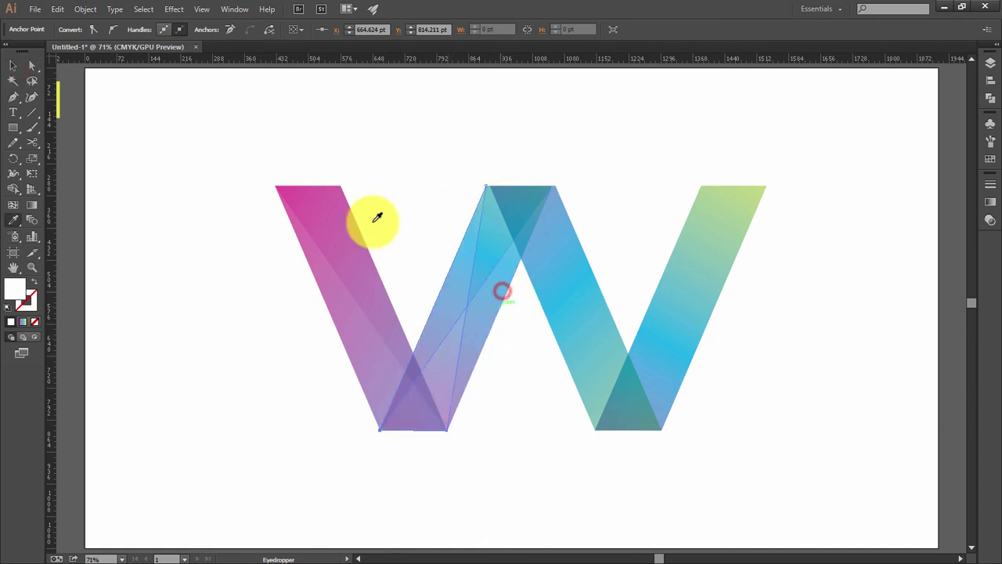
{"action": "left_click", "coordinate": [19, 67]}
{"action": "left_click", "coordinate": [196, 242]}
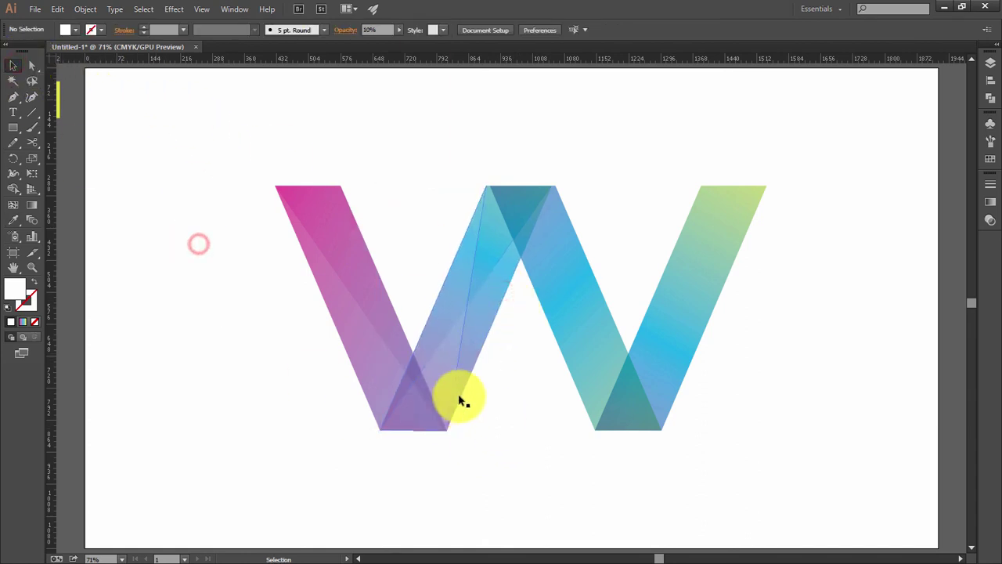
- Make a vertically reflected copy of the left-stripe highlight and move it onto the rightmost stripe
{"action": "left_click", "coordinate": [497, 282], "text": "shift"}
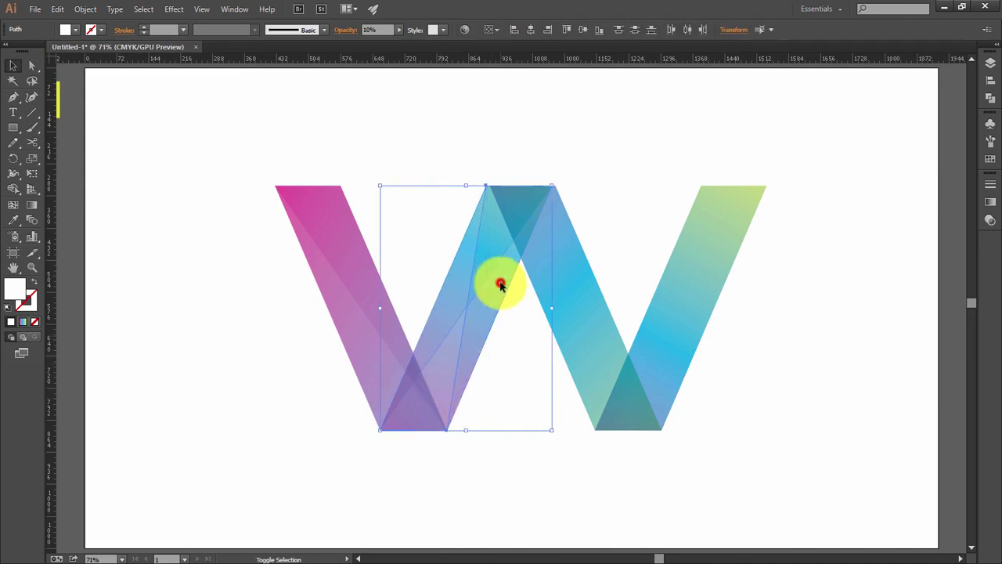
{"action": "left_click", "coordinate": [348, 333]}
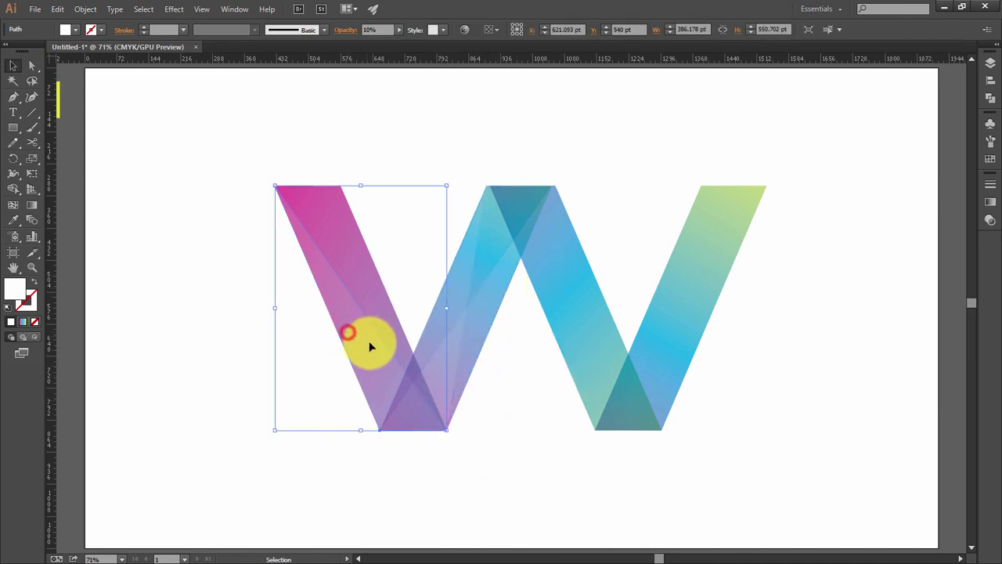
{"action": "right_click", "coordinate": [374, 355]}
{"action": "mouse_move", "coordinate": [412, 516]}
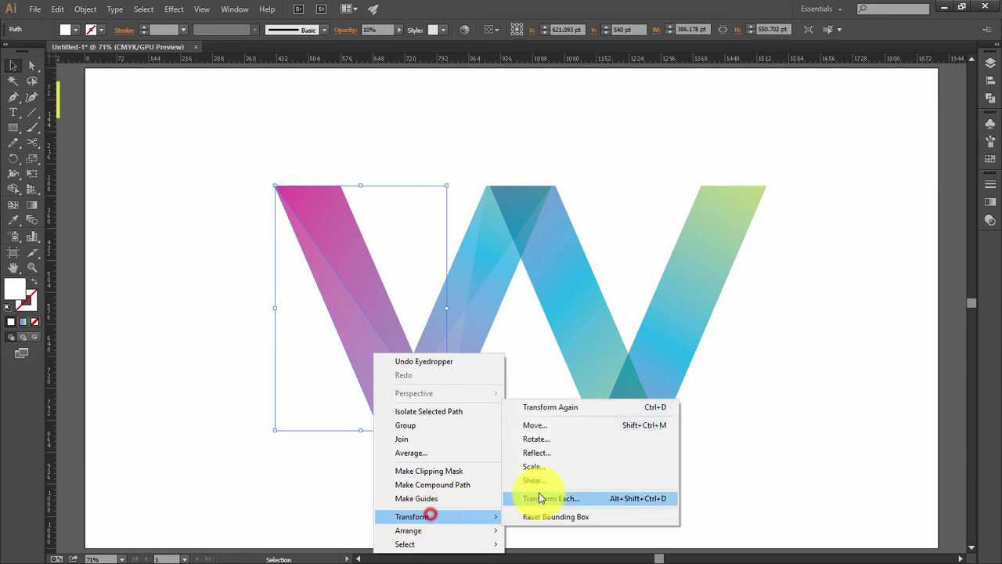
{"action": "left_click", "coordinate": [548, 452]}
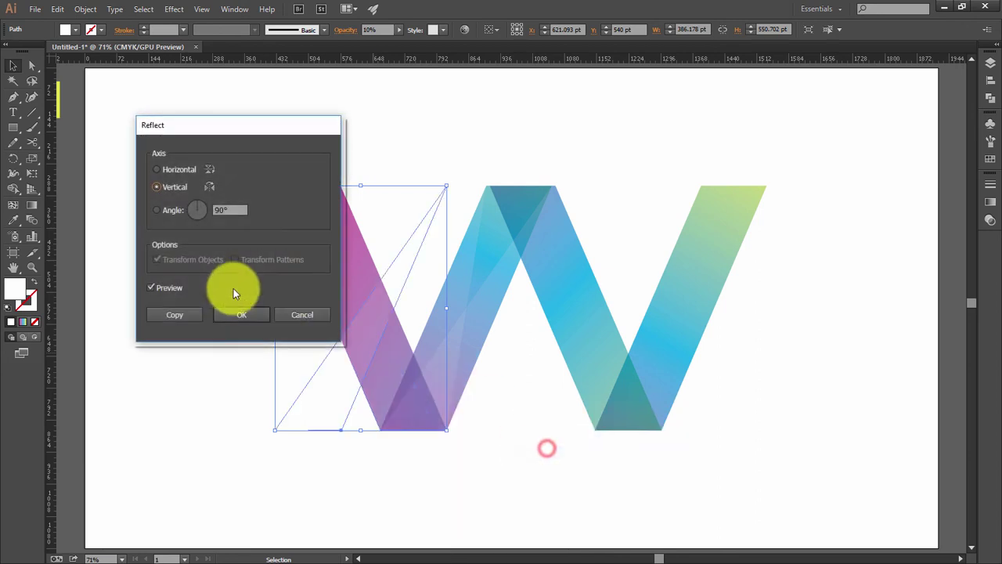
{"action": "left_click", "coordinate": [187, 313]}
{"action": "left_click_drag", "start_coordinate": [373, 376], "coordinate": [658, 392]}
{"action": "left_click", "coordinate": [830, 416]}
- Reflect copies of both second-stripe highlights and move them onto the third stripe
{"action": "left_click", "coordinate": [436, 365]}
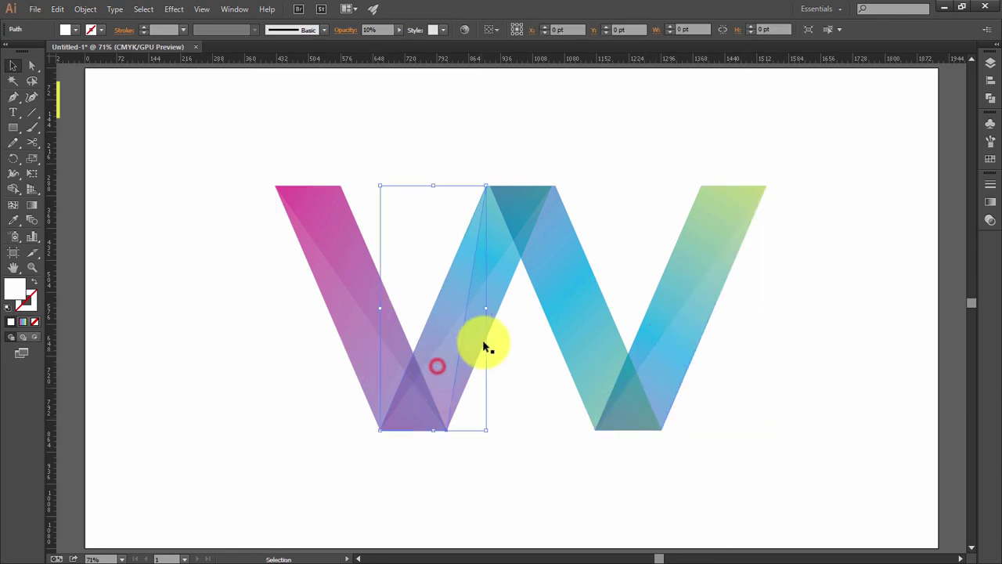
{"action": "left_click", "coordinate": [493, 296], "text": "shift"}
{"action": "right_click", "coordinate": [493, 292]}
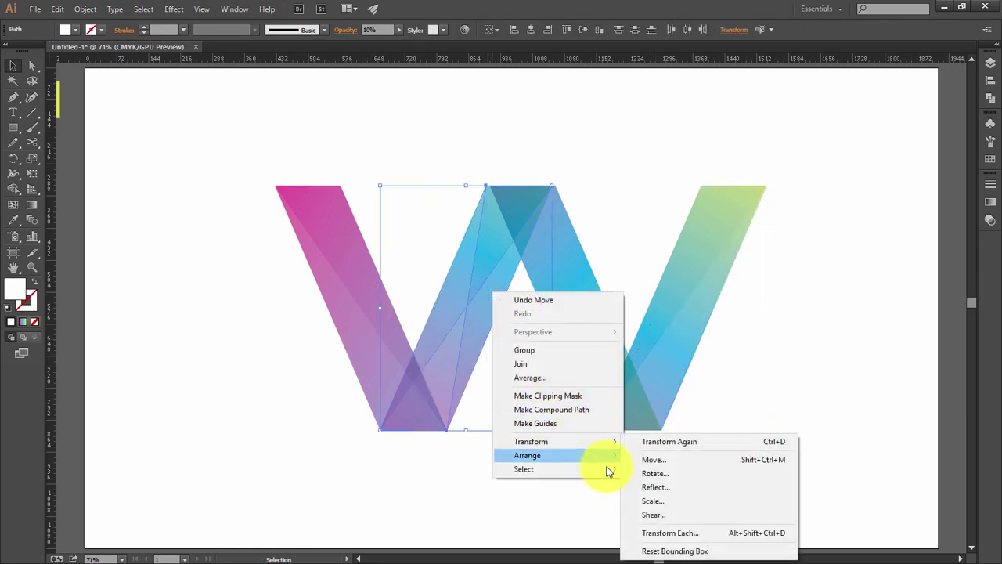
{"action": "left_click", "coordinate": [655, 488]}
{"action": "left_click", "coordinate": [187, 316]}
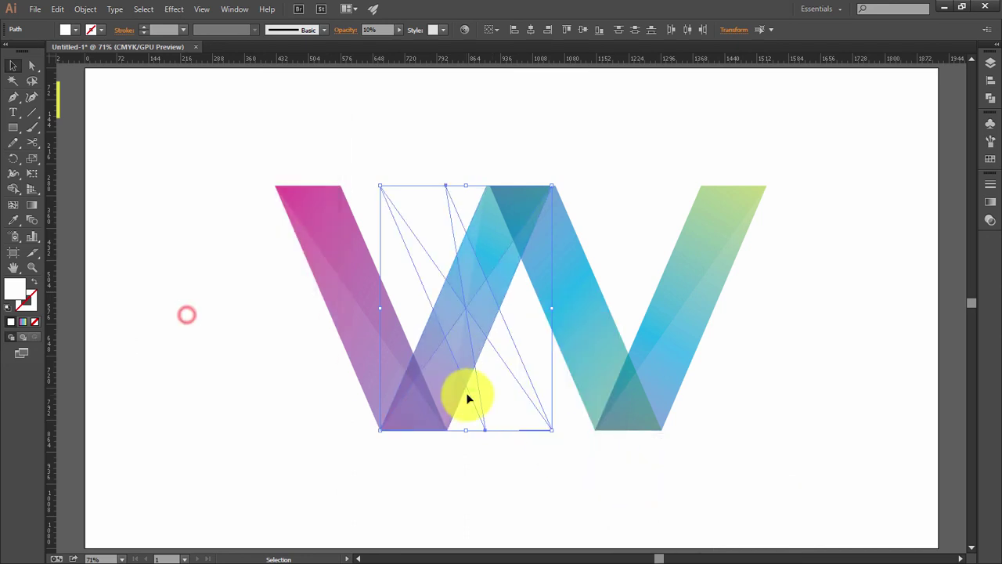
{"action": "mouse_move", "coordinate": [509, 354]}
{"action": "left_mouse_down"}
{"action": "mouse_move", "coordinate": [615, 362]}
{"action": "mouse_move", "coordinate": [586, 378]}
{"action": "left_mouse_up"}
- Marquee-select every piece of the W and drag it upward on the artboard
{"action": "left_click", "coordinate": [549, 458]}
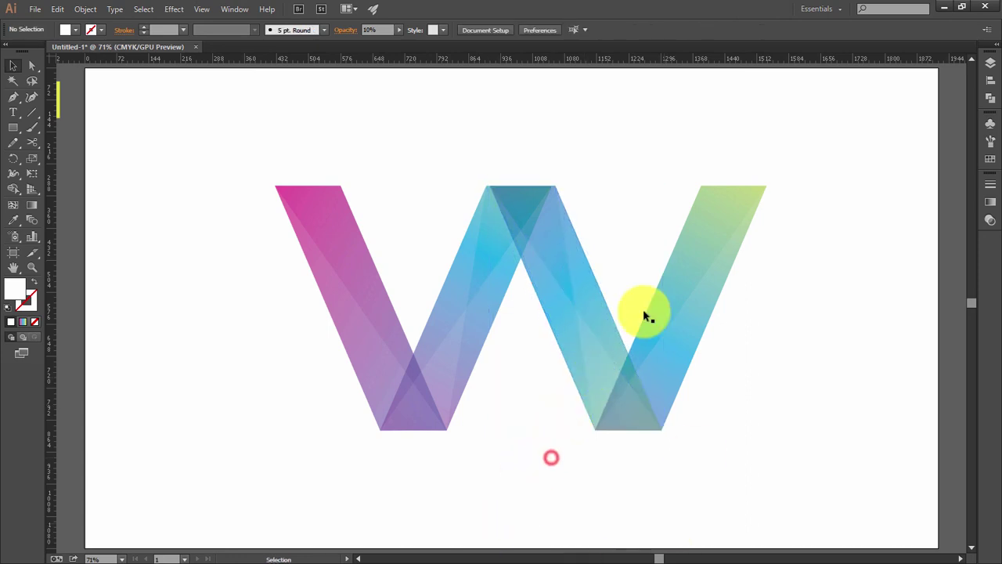
{"action": "mouse_move", "coordinate": [239, 149]}
{"action": "left_mouse_down"}
{"action": "mouse_move", "coordinate": [746, 459]}
{"action": "mouse_move", "coordinate": [751, 429]}
{"action": "mouse_move", "coordinate": [759, 459]}
{"action": "left_mouse_up"}
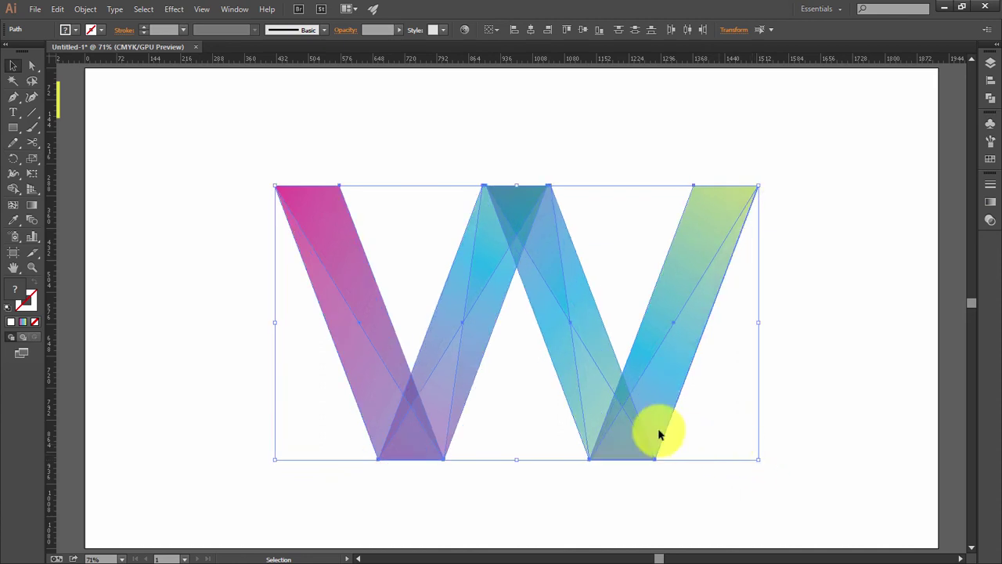
{"action": "left_click_drag", "start_coordinate": [659, 433], "coordinate": [642, 391]}
{"action": "left_click", "coordinate": [799, 401]}
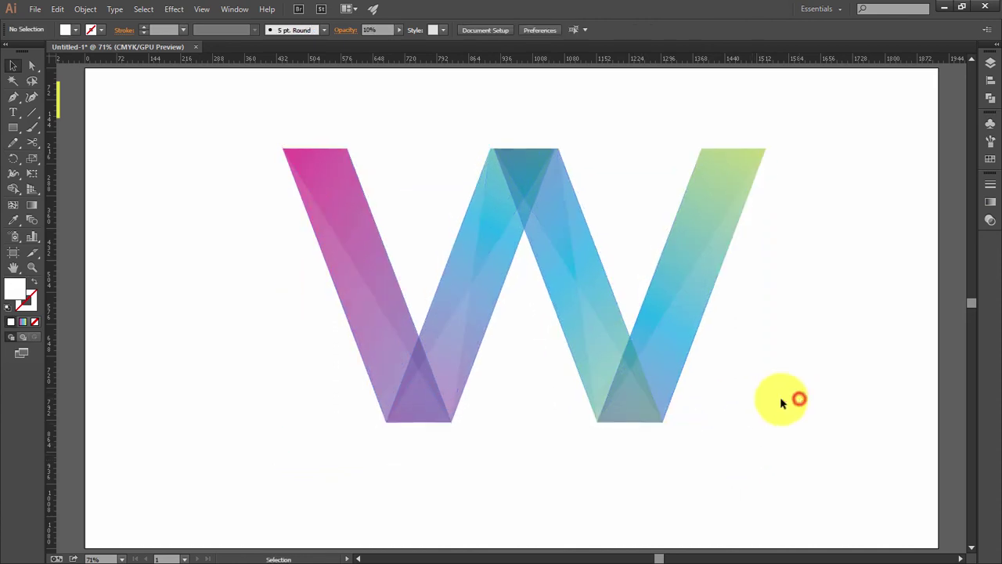